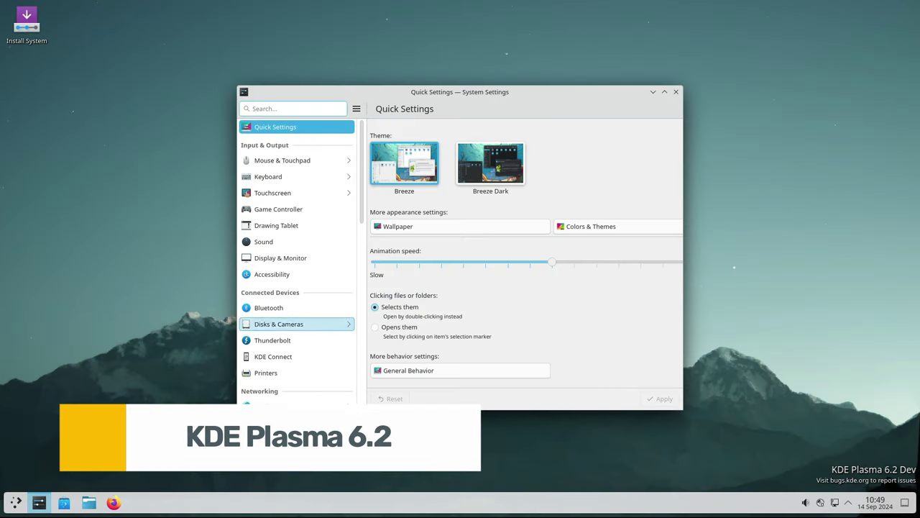
Close System Settings, switch to the Dolphin file manager, and view its About information before closing it
click(675, 92)
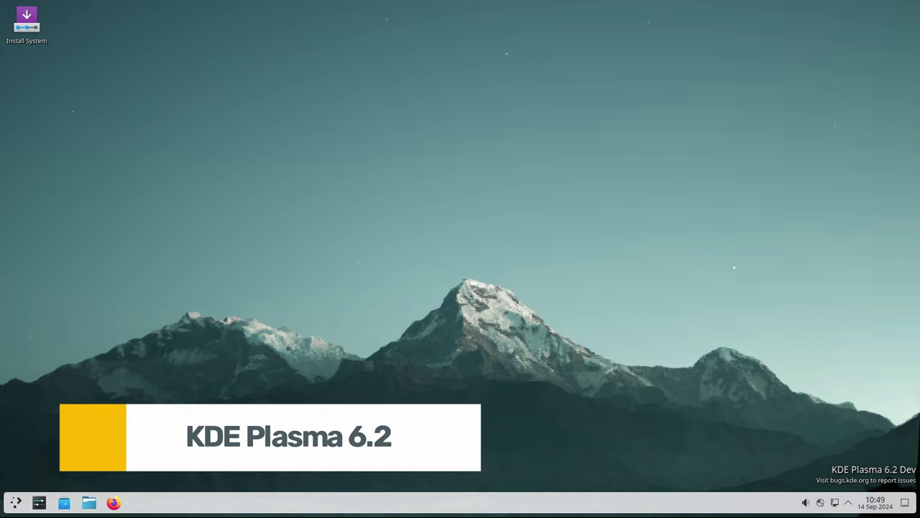
click(89, 503)
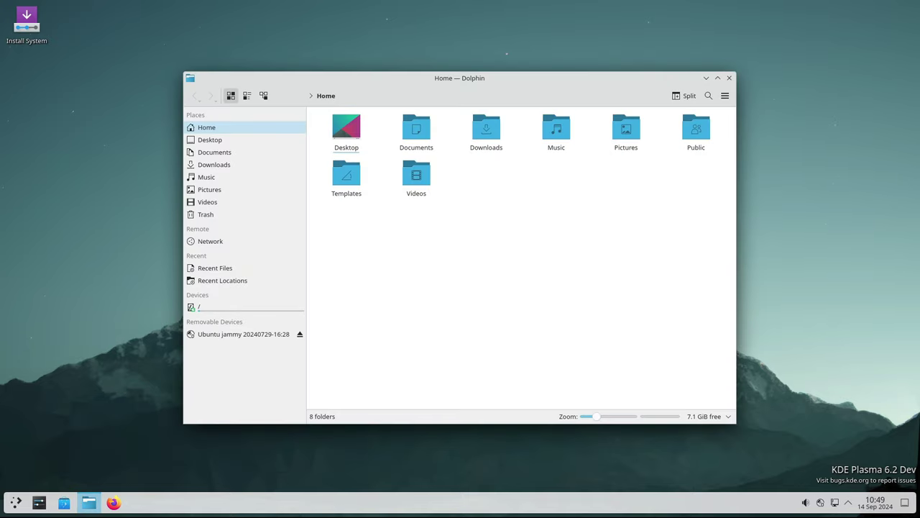
click(716, 67)
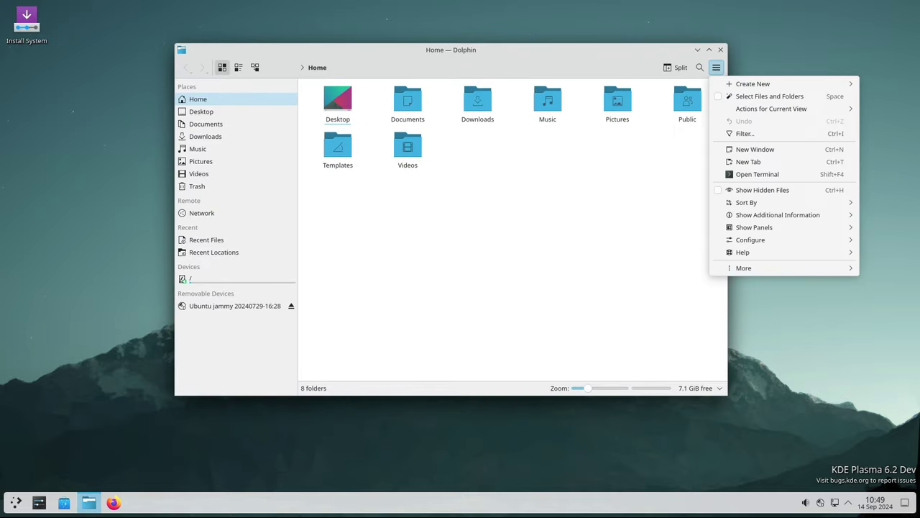
mouse_move(742, 252)
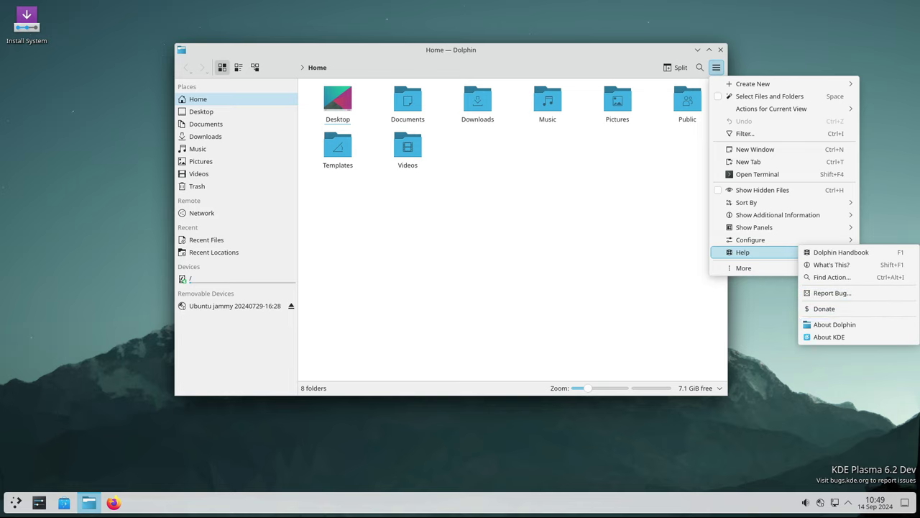
click(834, 324)
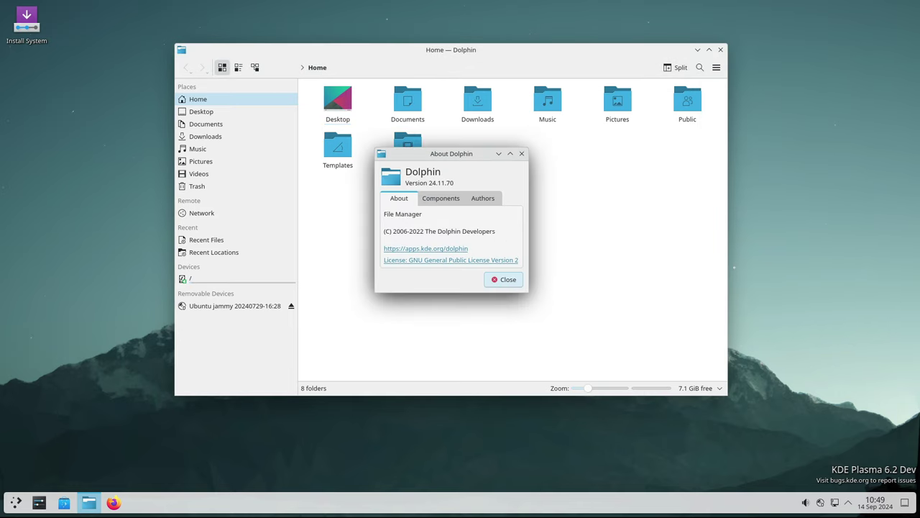
click(522, 153)
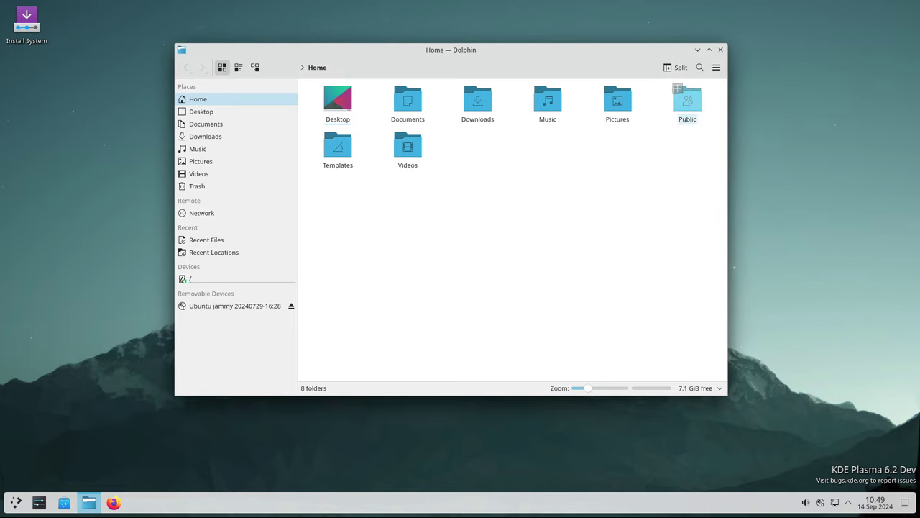
click(720, 50)
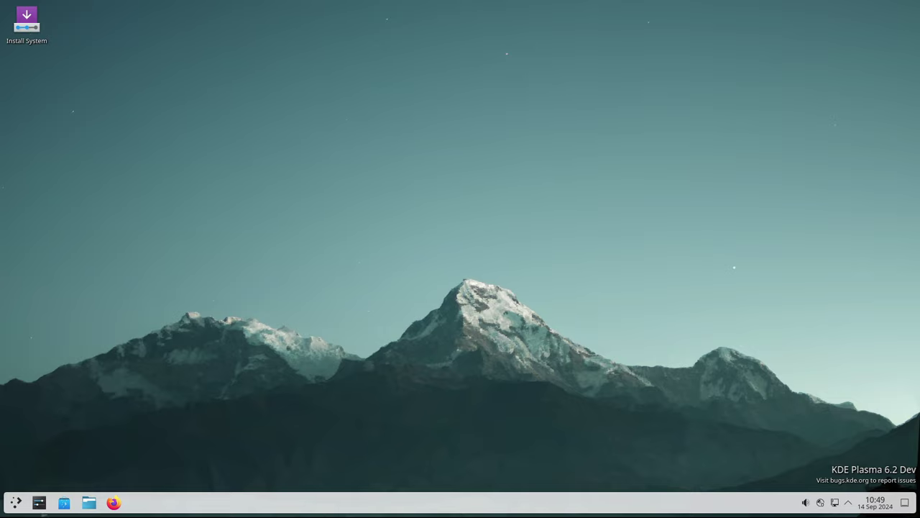
In System Settings, apply the Breeze Dark global theme with its appearance settings and close the window
click(39, 502)
scroll(298, 266, down, 4)
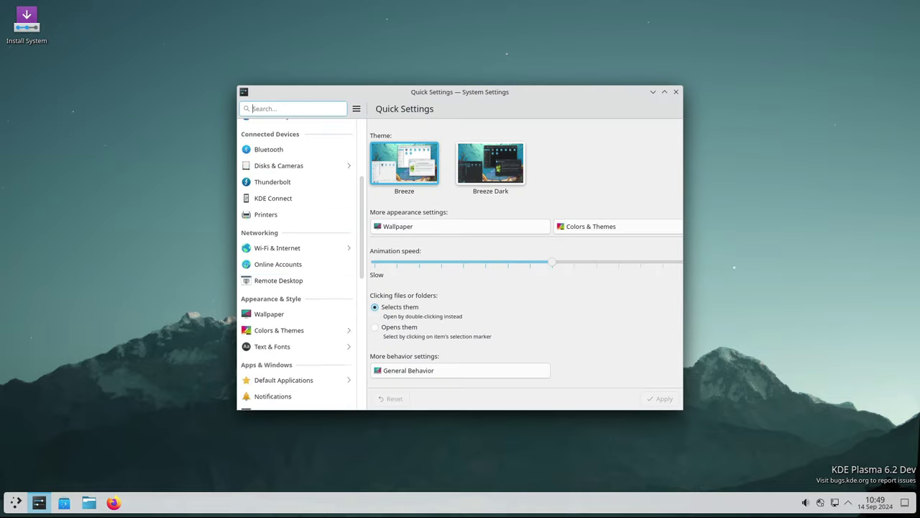
scroll(298, 245, down, 2)
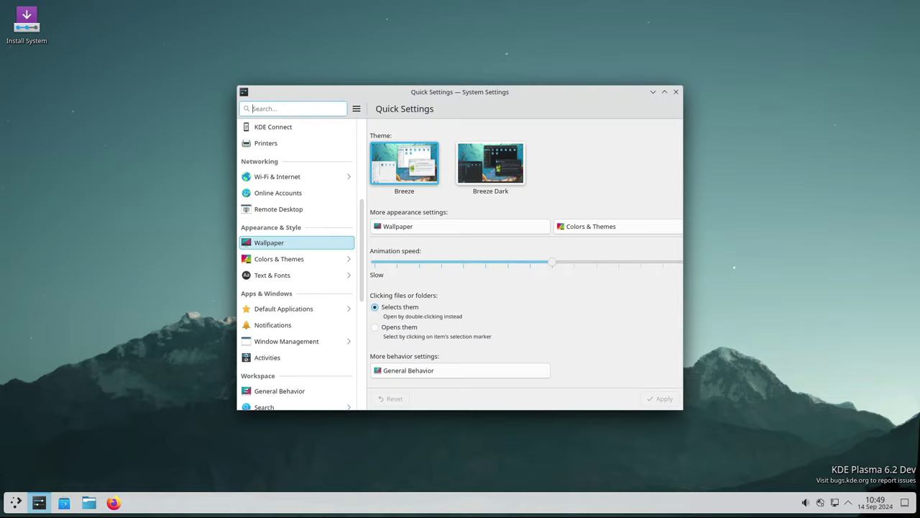
click(279, 259)
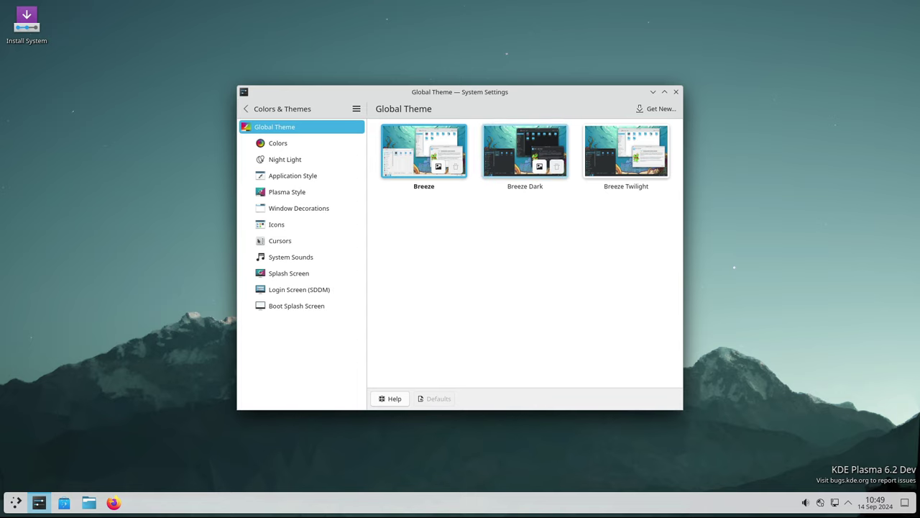
click(525, 149)
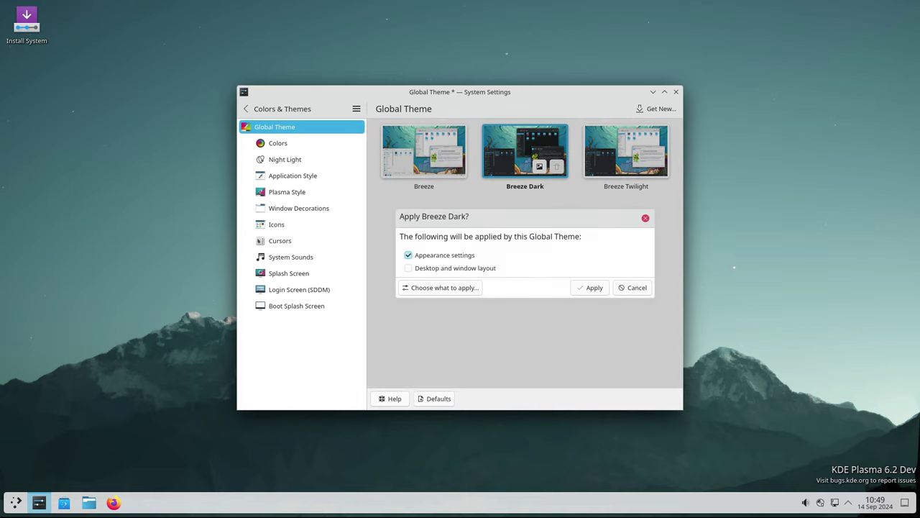
click(589, 287)
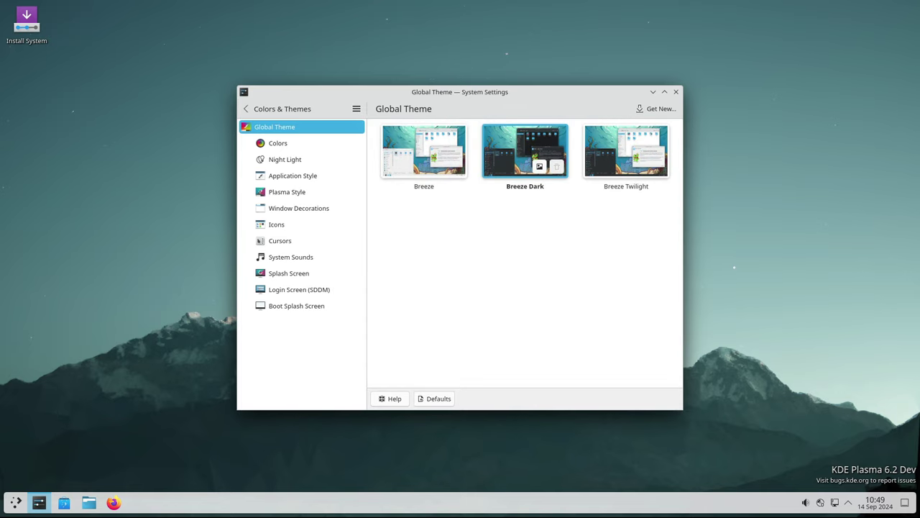
click(676, 92)
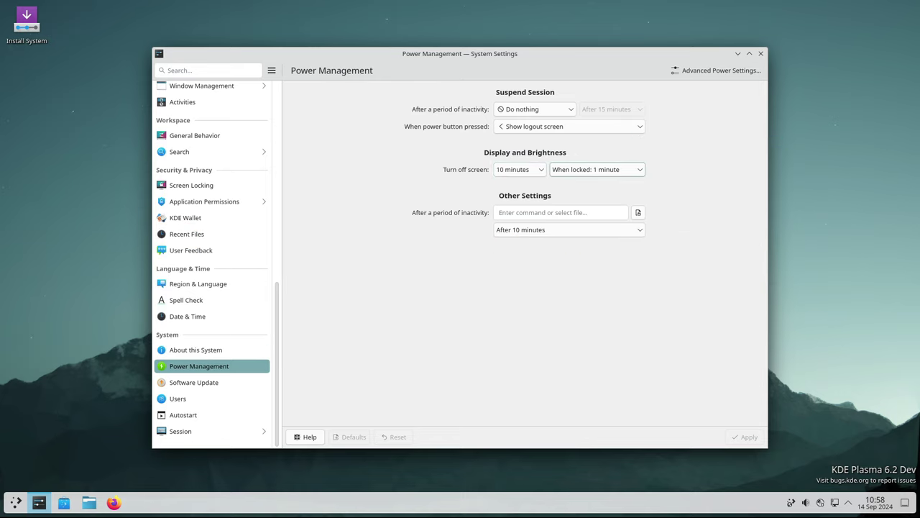
Check the custom duration options for turning off the screen when locked and after inactivity, keeping the existing settings
click(597, 169)
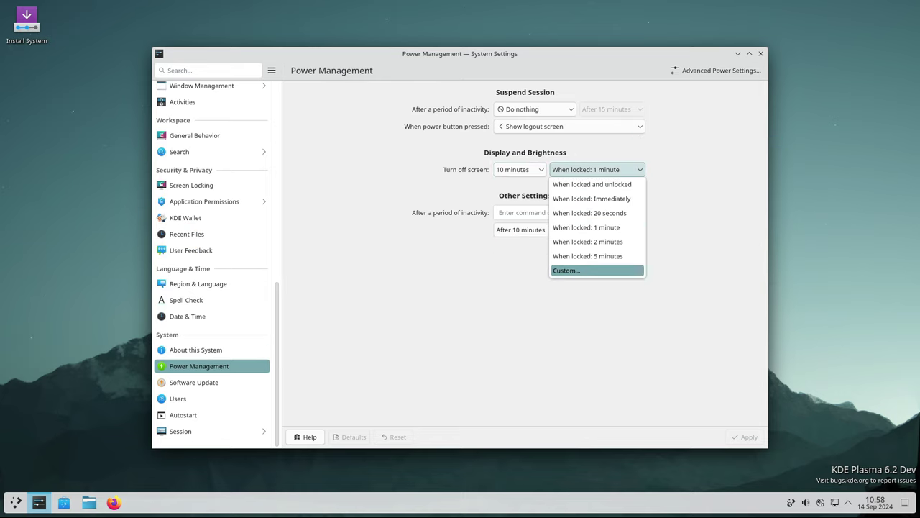
click(567, 270)
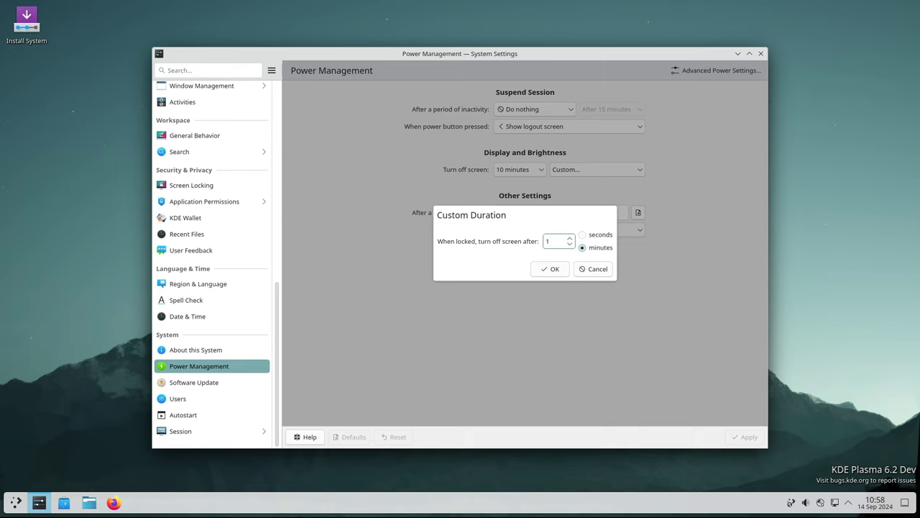
click(593, 269)
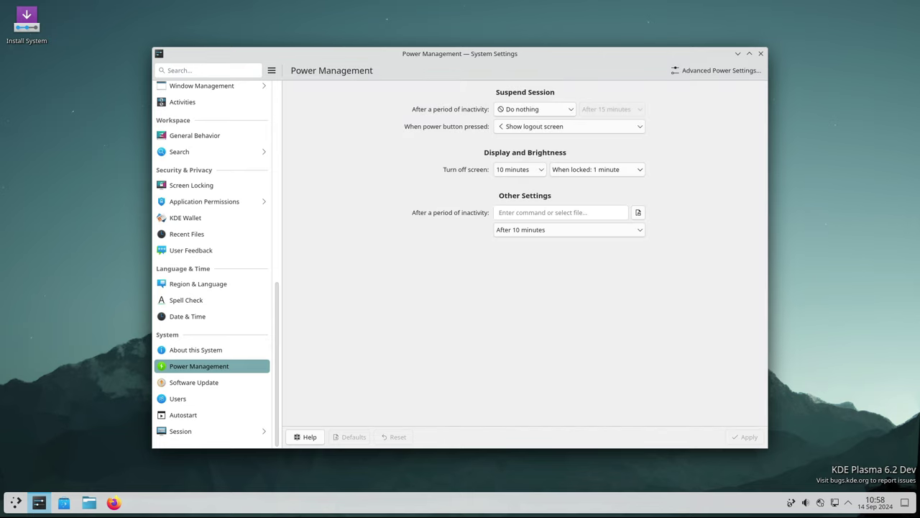
click(520, 170)
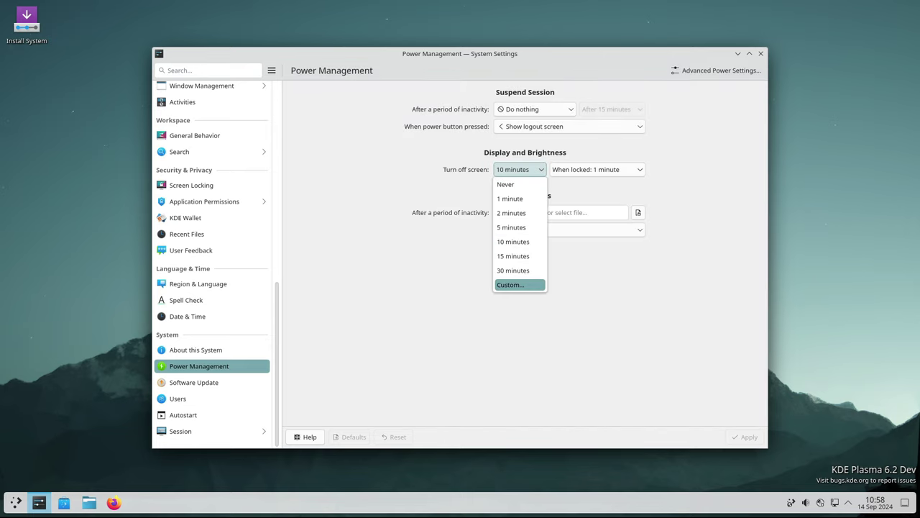
click(511, 285)
click(574, 269)
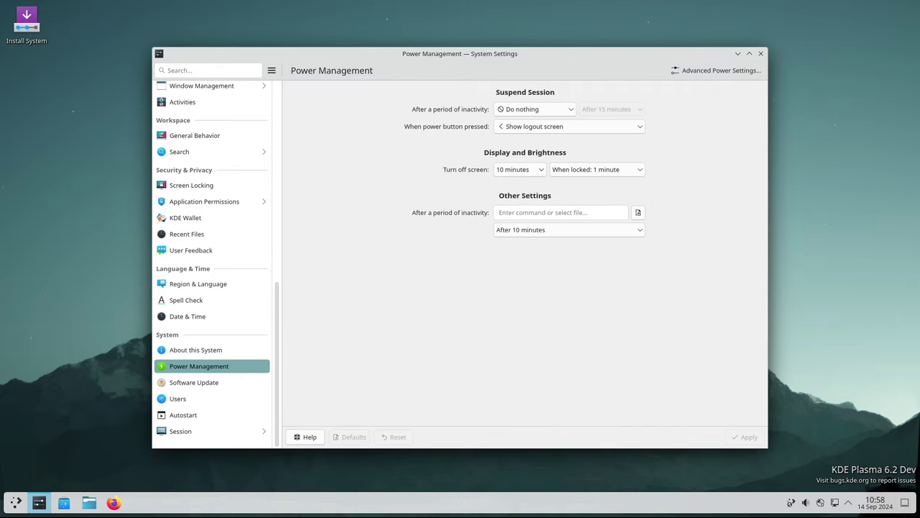
key(Tab)
key(space)
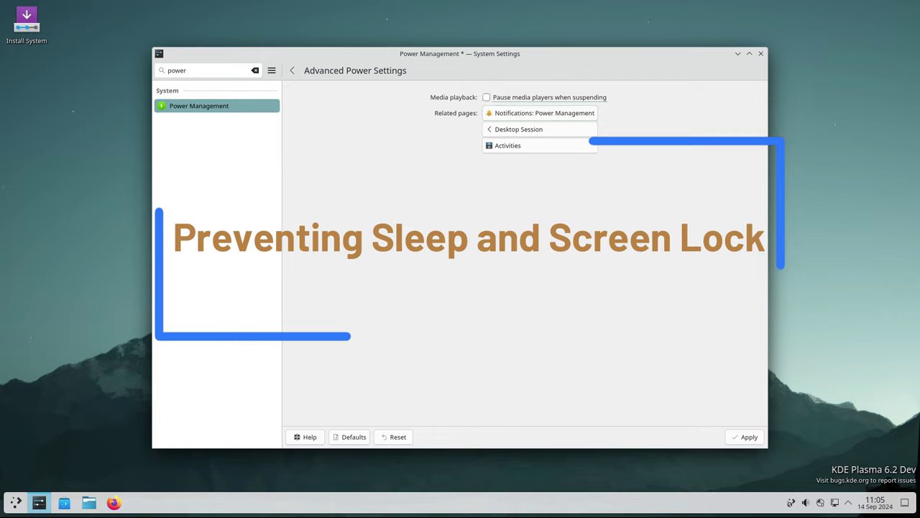
Disable pausing media players when suspending, and apply the change while moving on to the Activities page
click(487, 97)
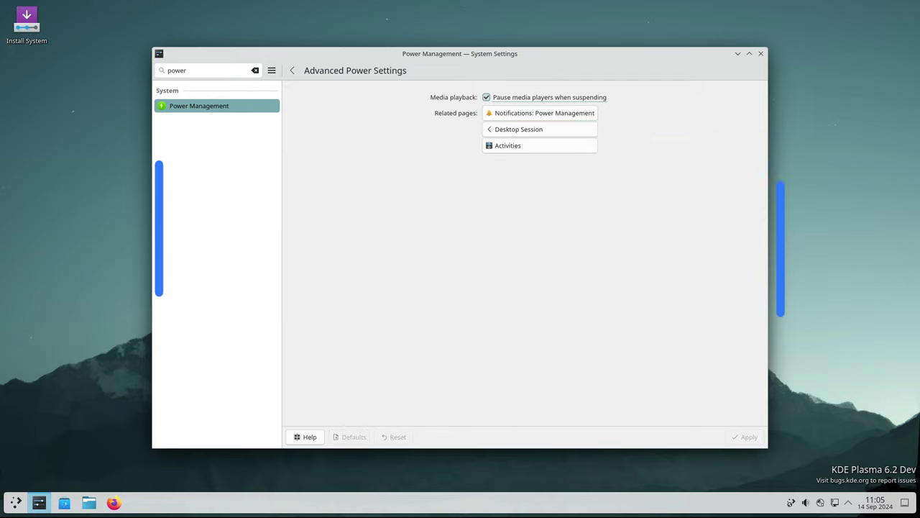
click(487, 97)
key(Tab)
key(Tab)
key(Return)
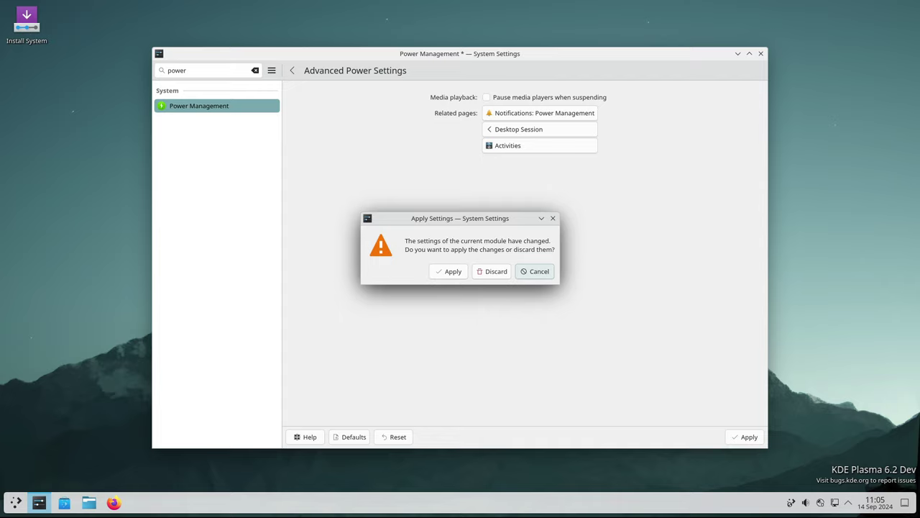
click(448, 271)
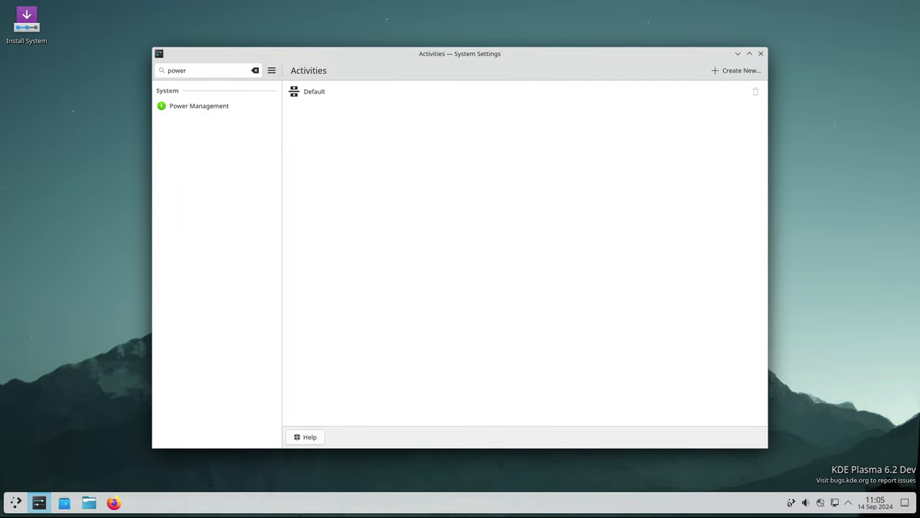
Examine the Default activity's settings for screen turn-off, sleep and switching shortcut, and return to Power Management
key(Tab)
key(Return)
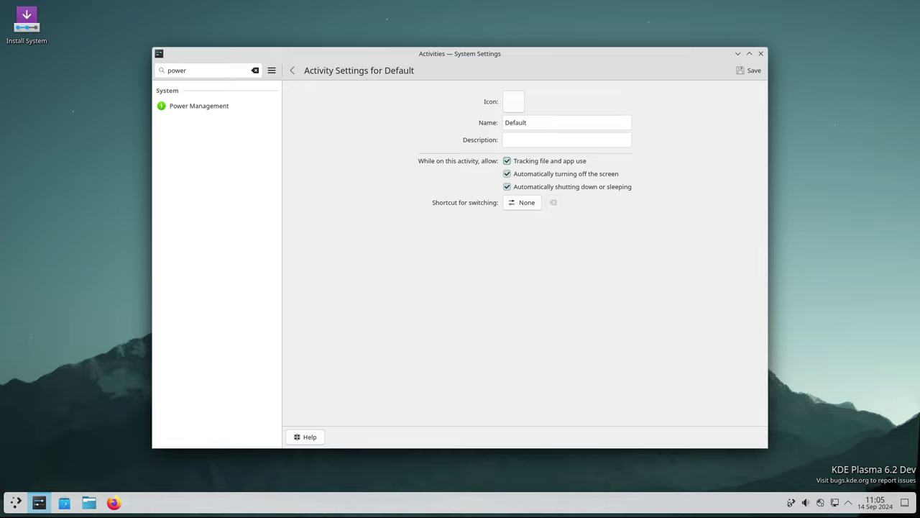
key(Tab)
key(Tab)
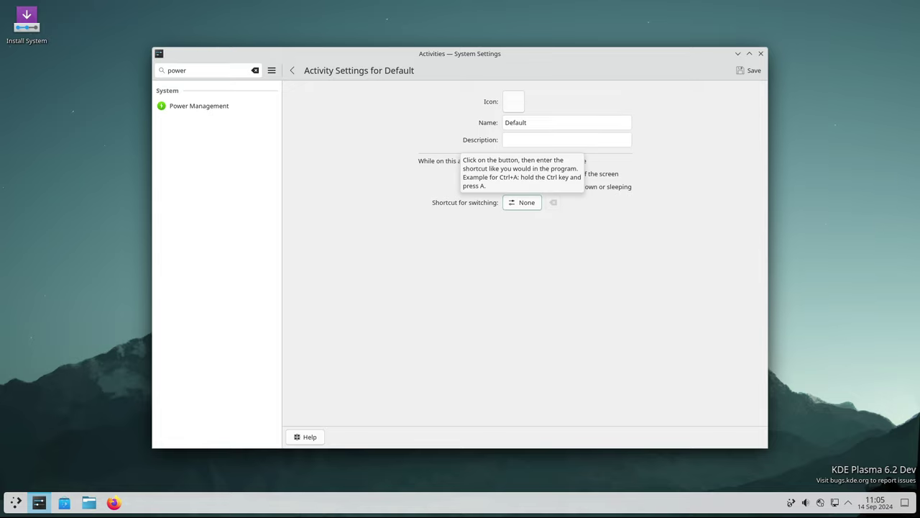
click(293, 70)
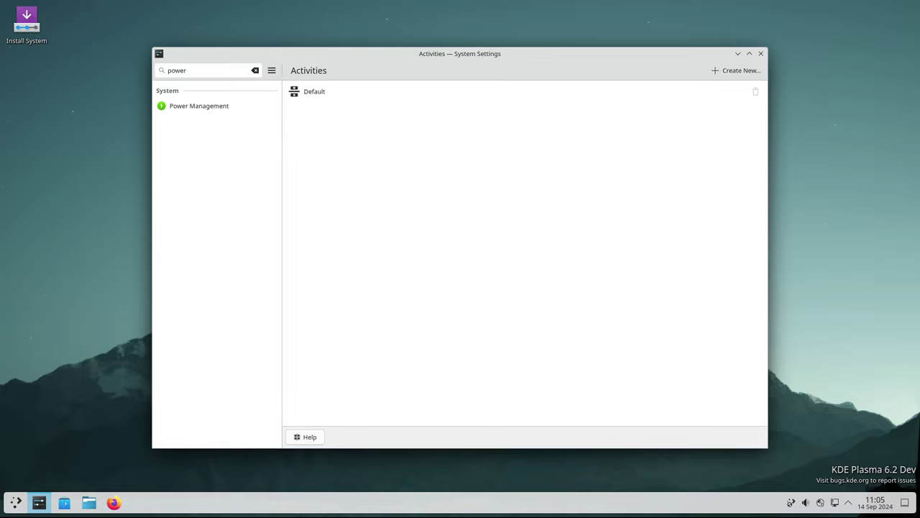
click(199, 106)
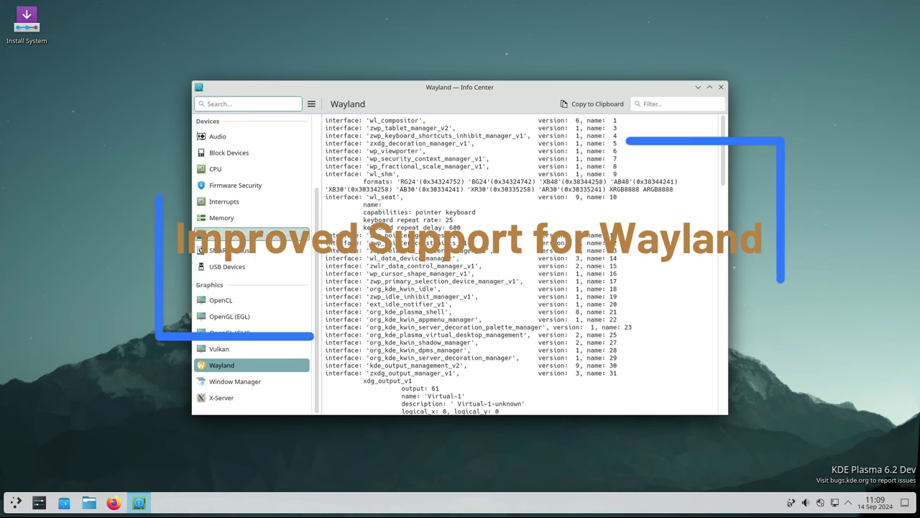
In Info Center, examine the X-Server information and read through the Window Manager support information
click(252, 397)
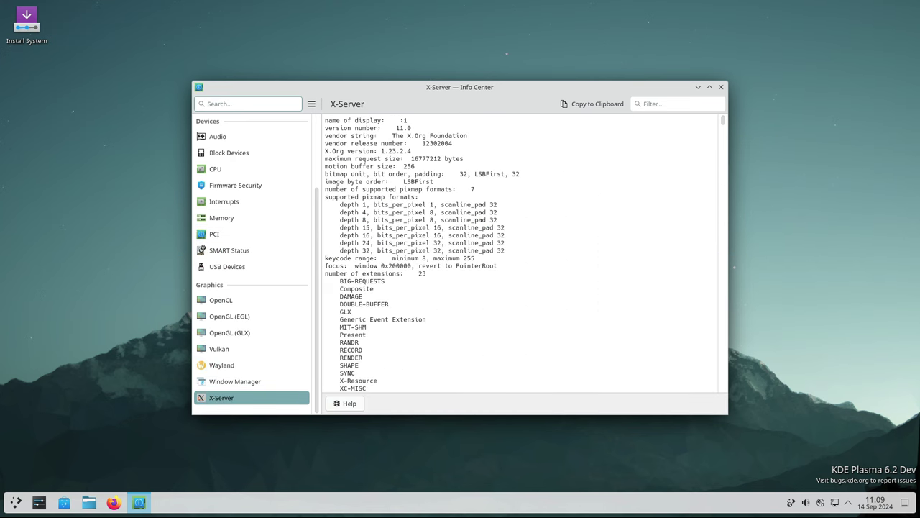
click(252, 381)
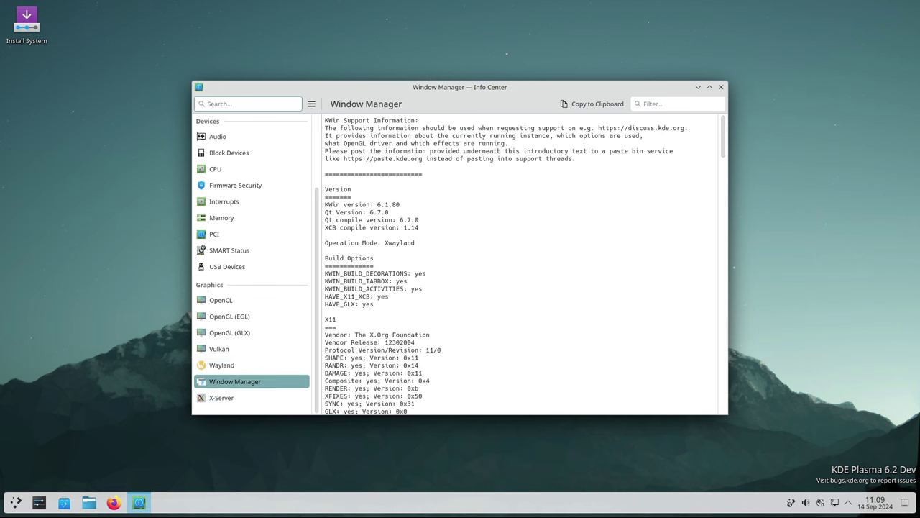
scroll(525, 265, down, 5)
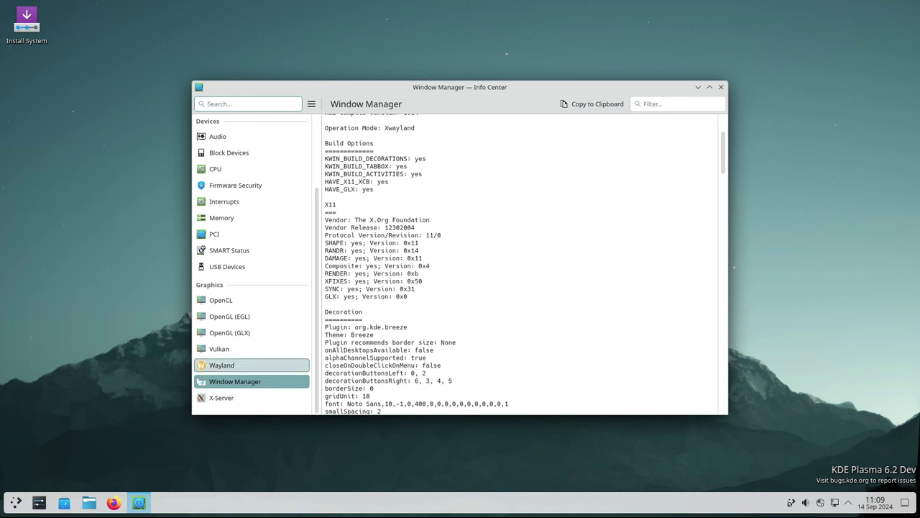
Filter the Wayland information by "colo", and do the same for the Window Manager information
click(222, 364)
click(669, 105)
text(colo)
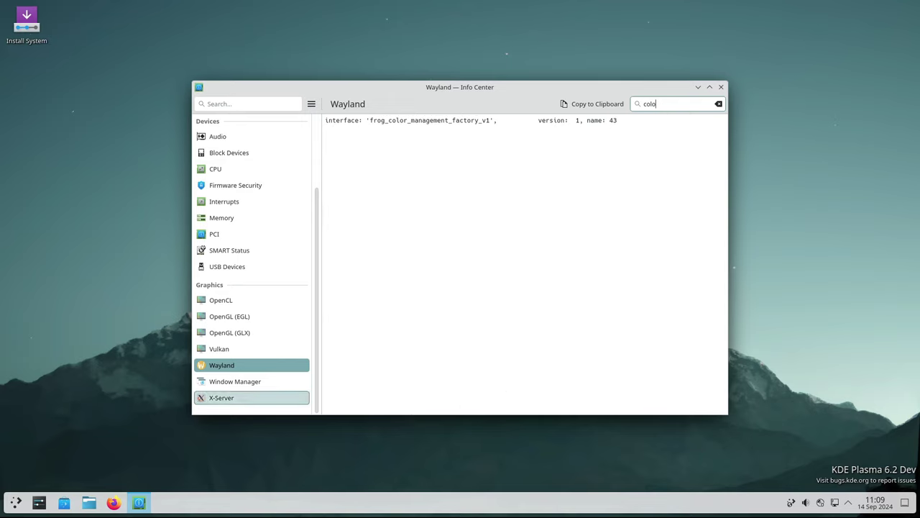
click(244, 381)
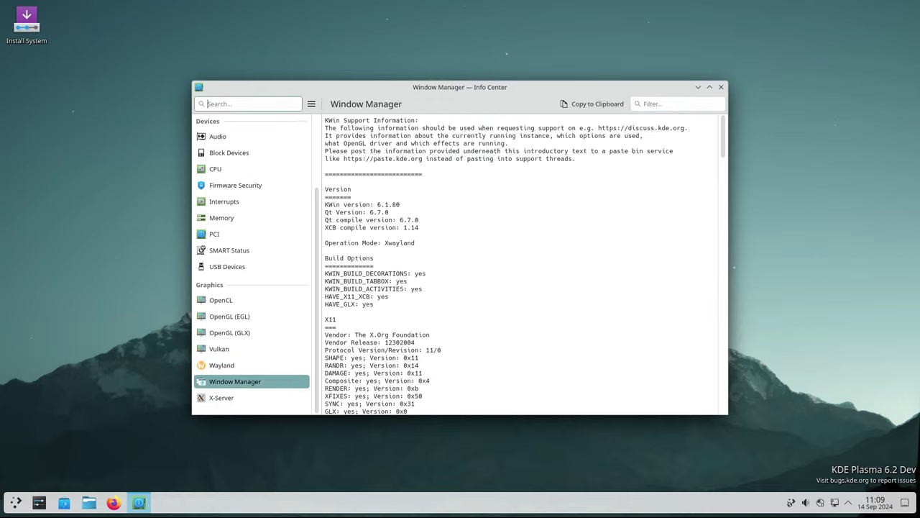
click(676, 105)
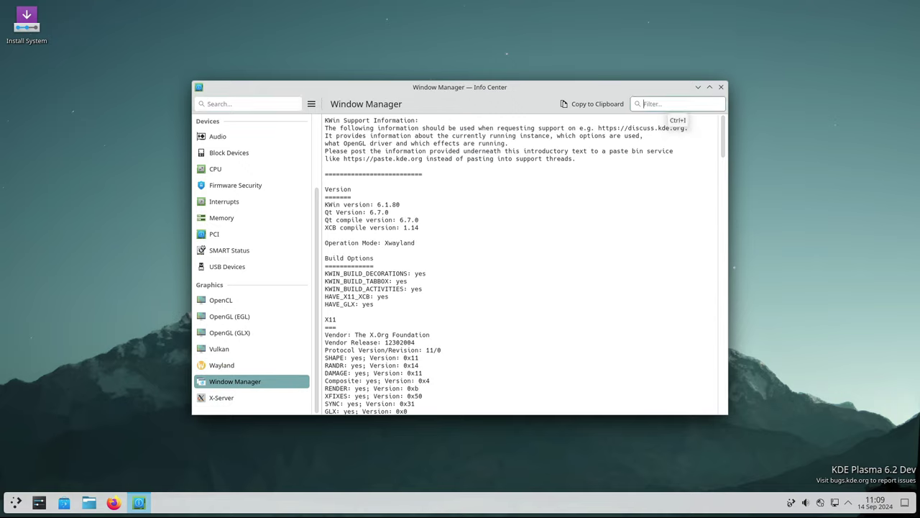
text(colo)
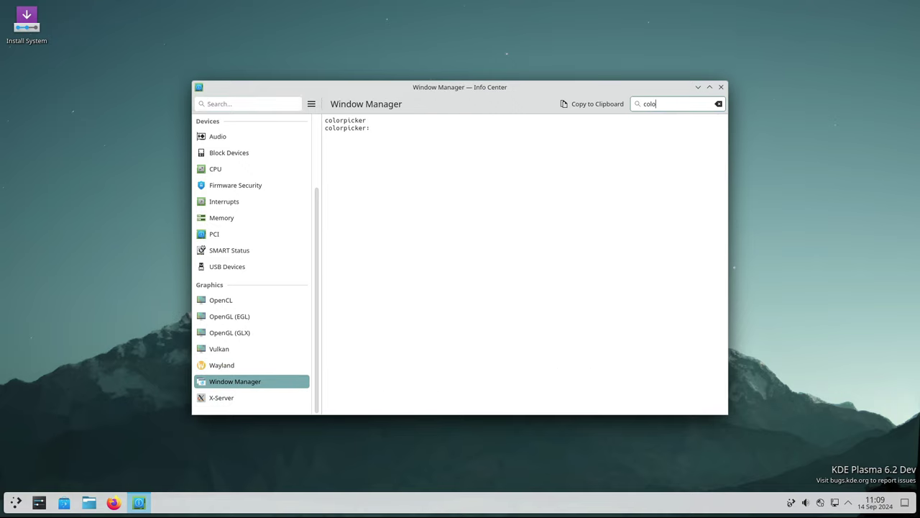
Filter the X-Server information by "color" and select the matching lines while reading through them
click(245, 398)
click(676, 104)
text(col)
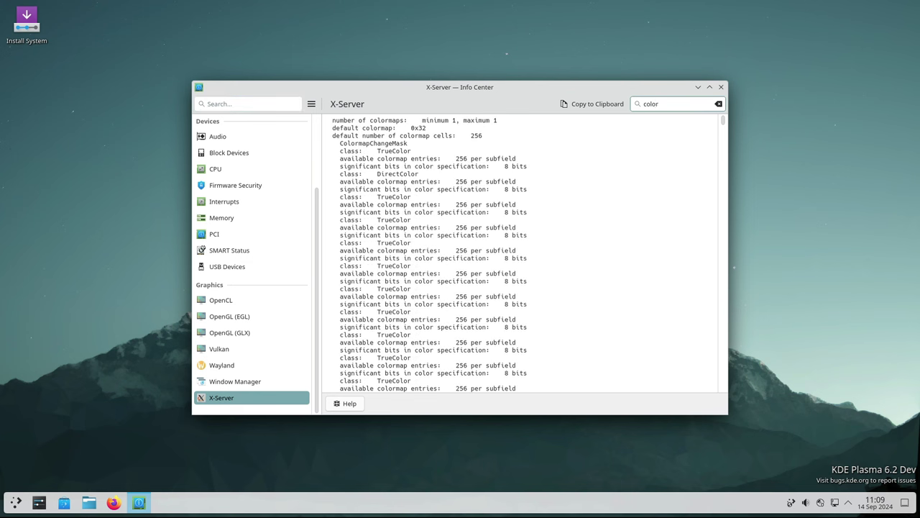
drag(333, 120, 527, 389)
scroll(528, 320, down, 3)
scroll(528, 322, down, 8)
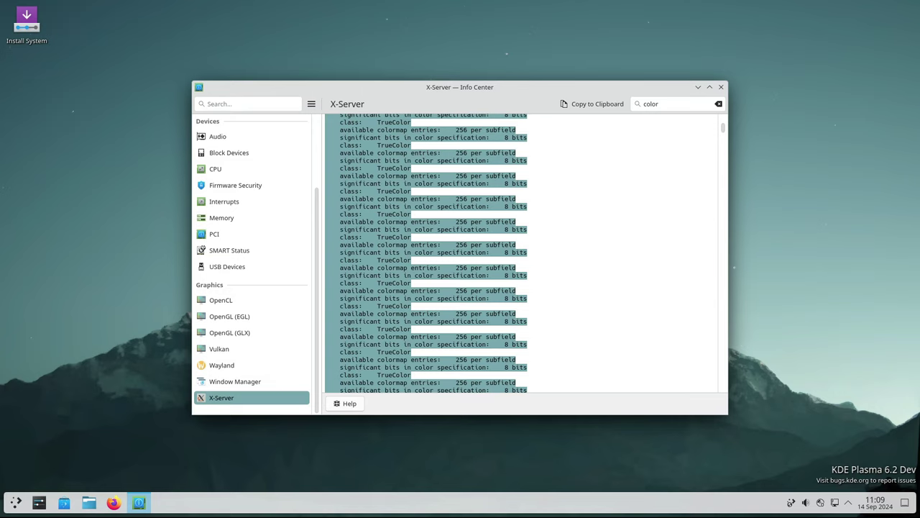
Read back up through the X-Server lines matching "color"
scroll(521, 253, up, 5)
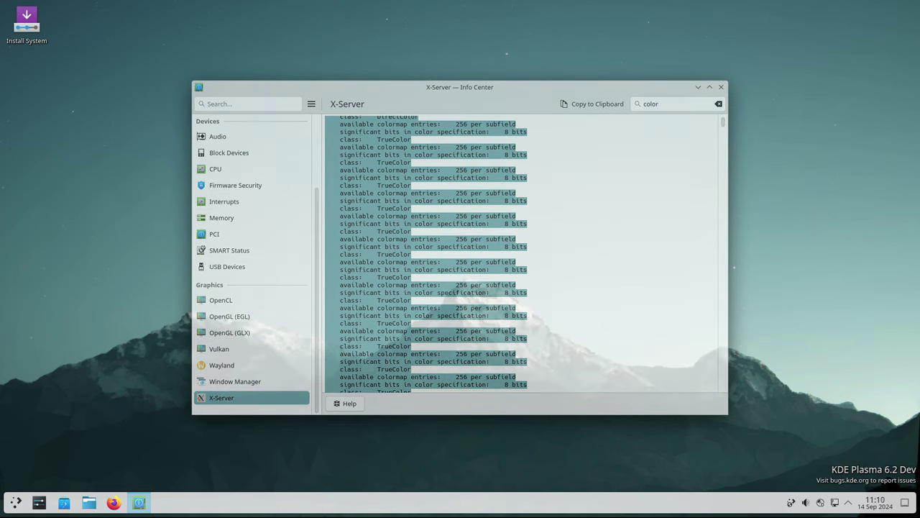
scroll(521, 253, up, 5)
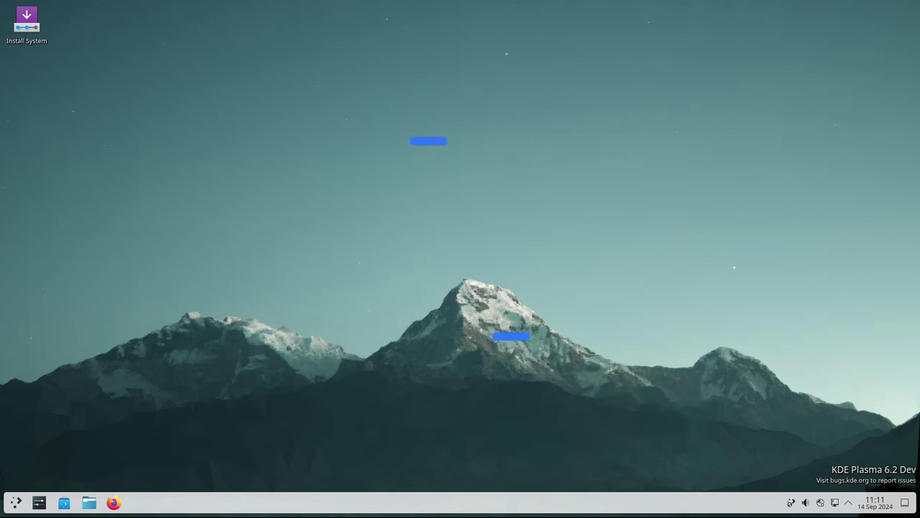
Search the application launcher for "tablet", open the Drawing Tablet settings and start the tablet test
key(super)
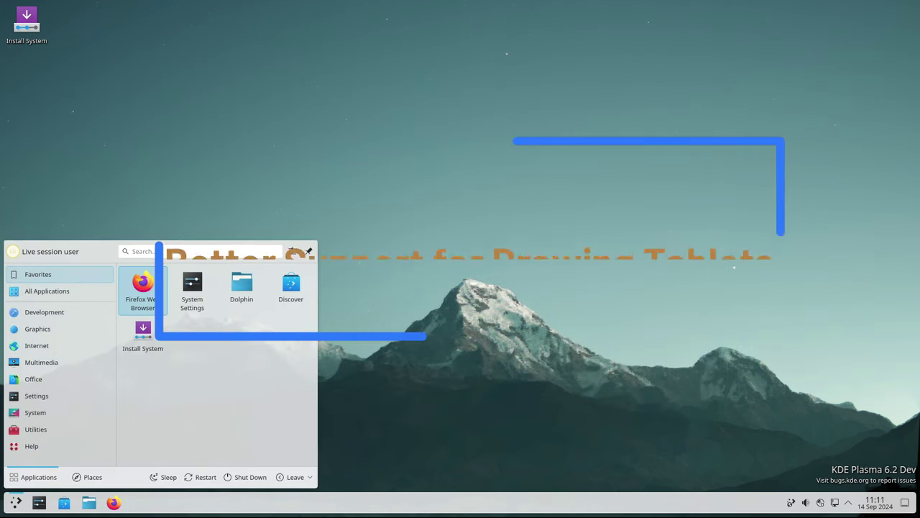
text(tablet)
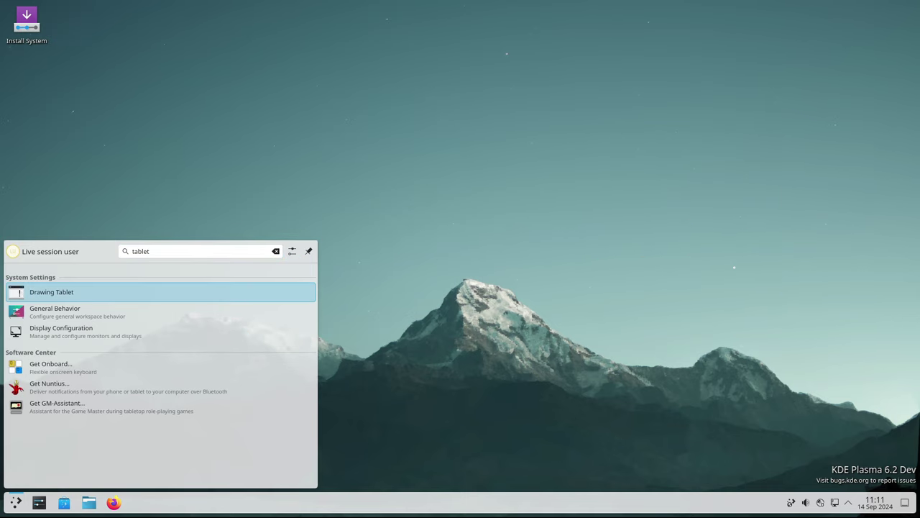
key(Return)
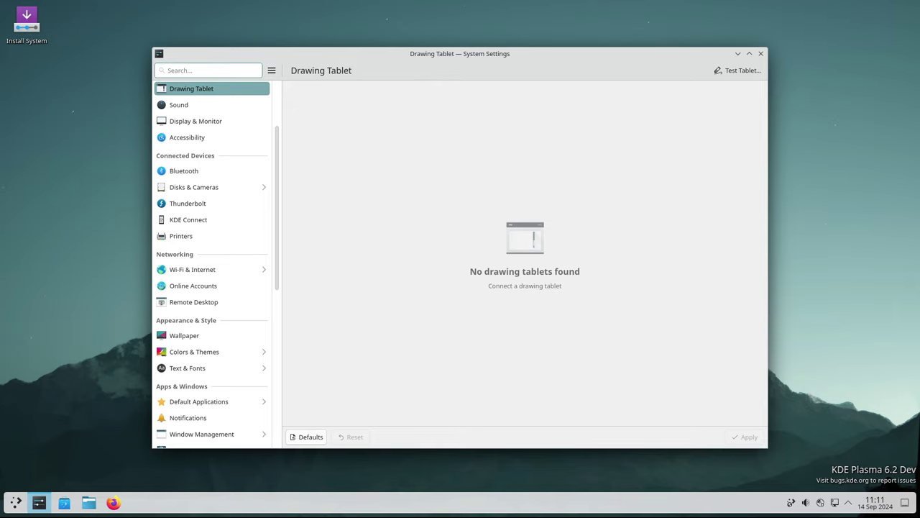
click(738, 70)
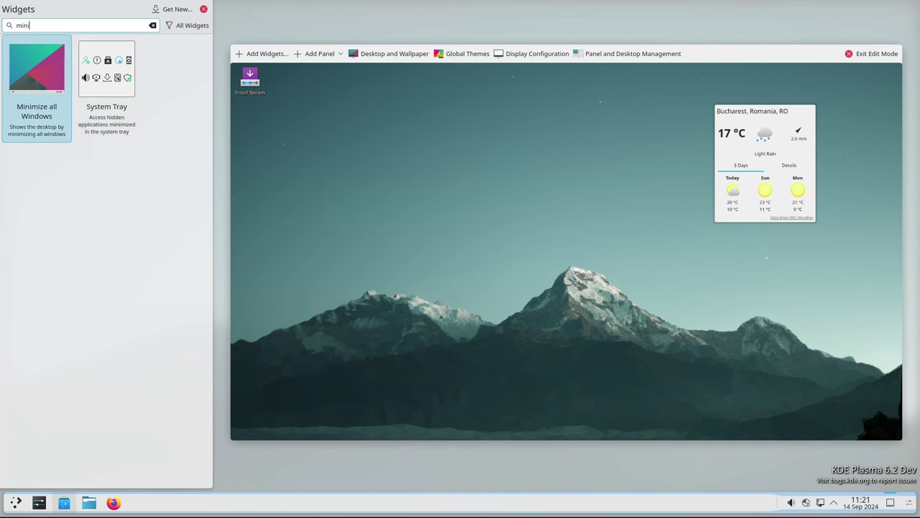
Add the Minimize all Windows widget to the desktop's upper left area, close the widget list and leave edit mode
drag(37, 71, 421, 151)
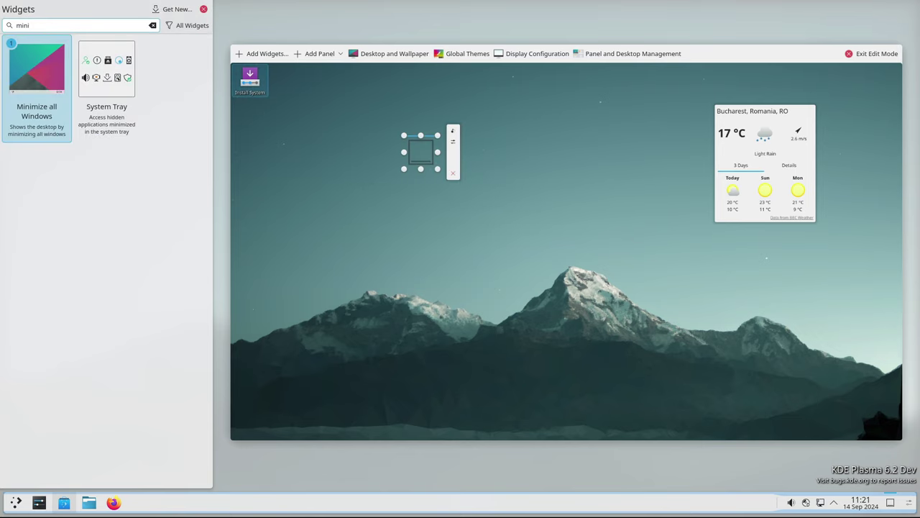
click(204, 8)
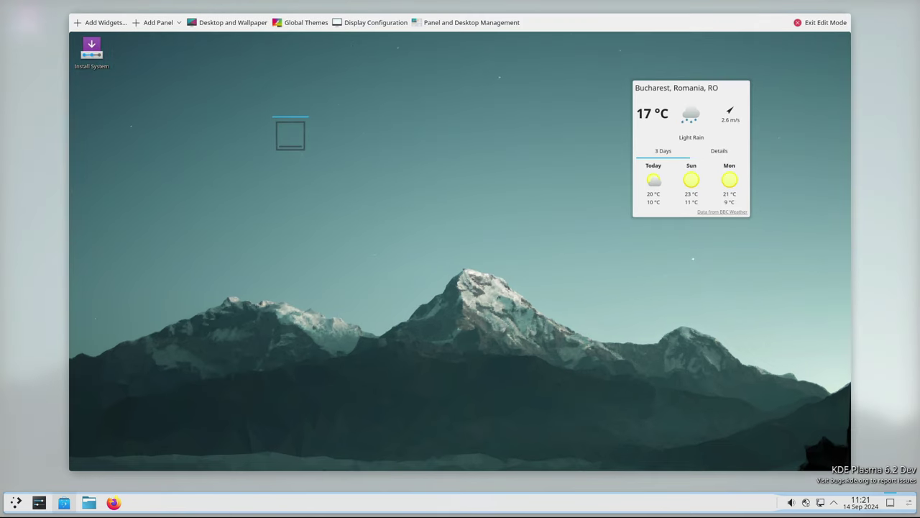
right_click(323, 210)
click(359, 299)
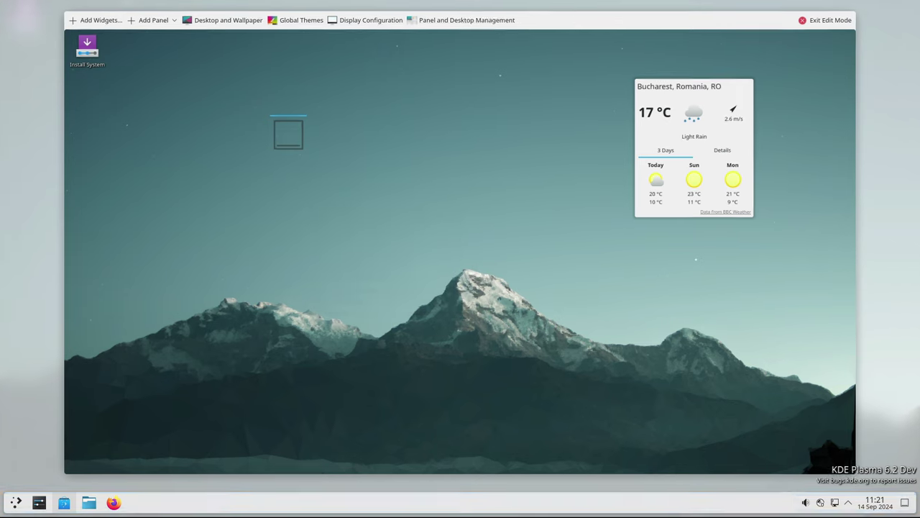
Try out the Minimize all Windows widget by repeatedly minimizing and restoring all windows, and open its context options
click(260, 122)
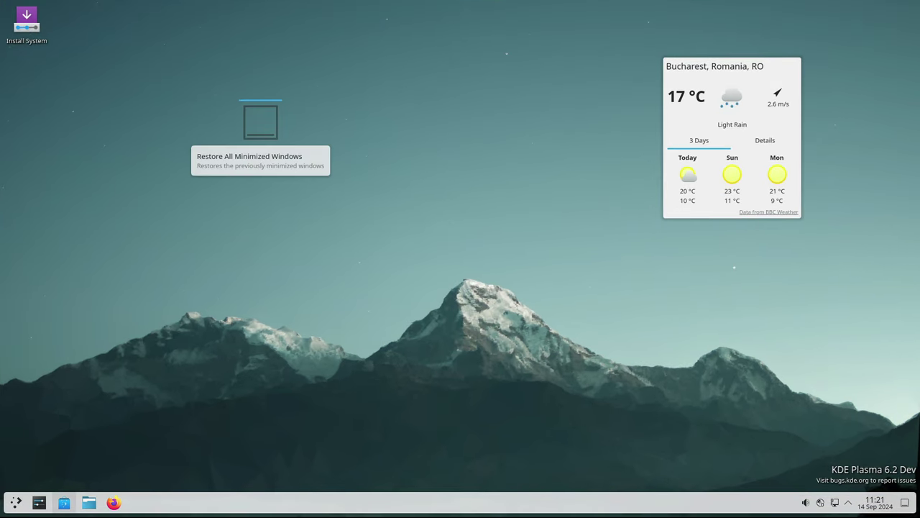
click(260, 122)
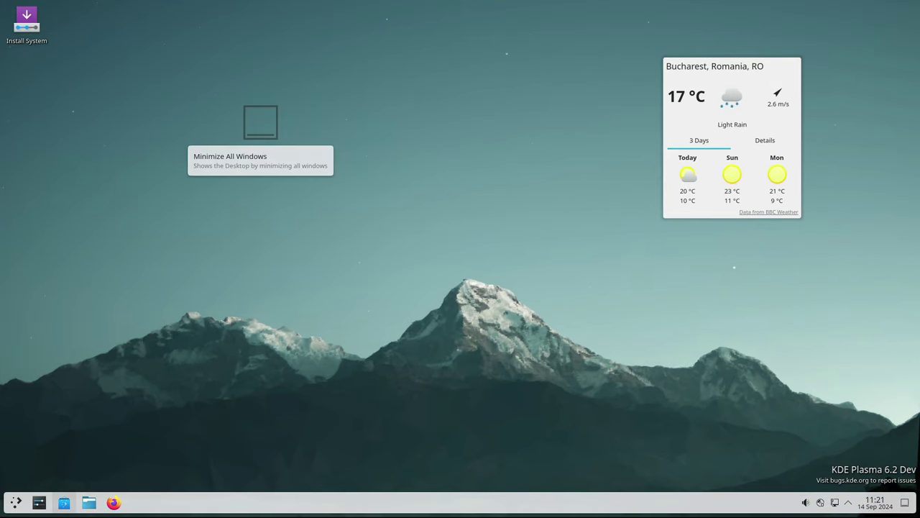
click(264, 130)
click(264, 130)
click(264, 130)
right_click(265, 131)
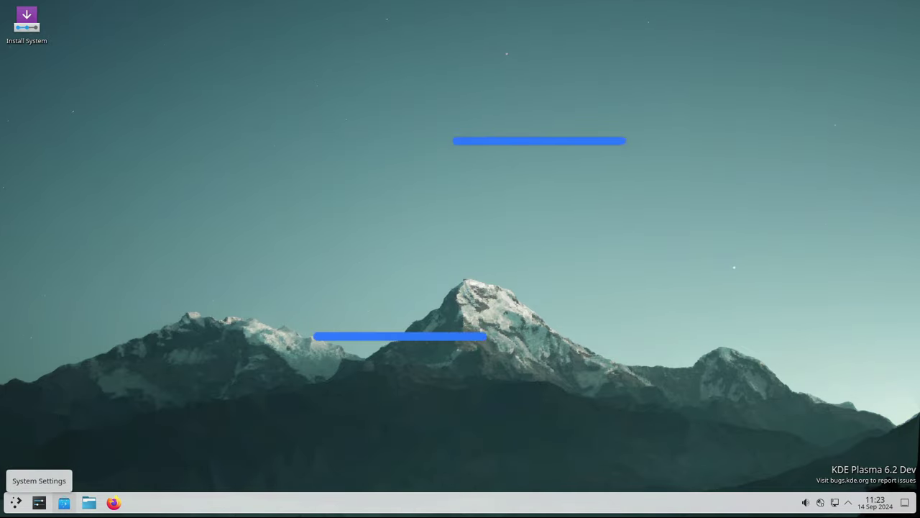
Switch to System Settings and examine the Mouse, Keyboard and Touchscreen pages
click(39, 503)
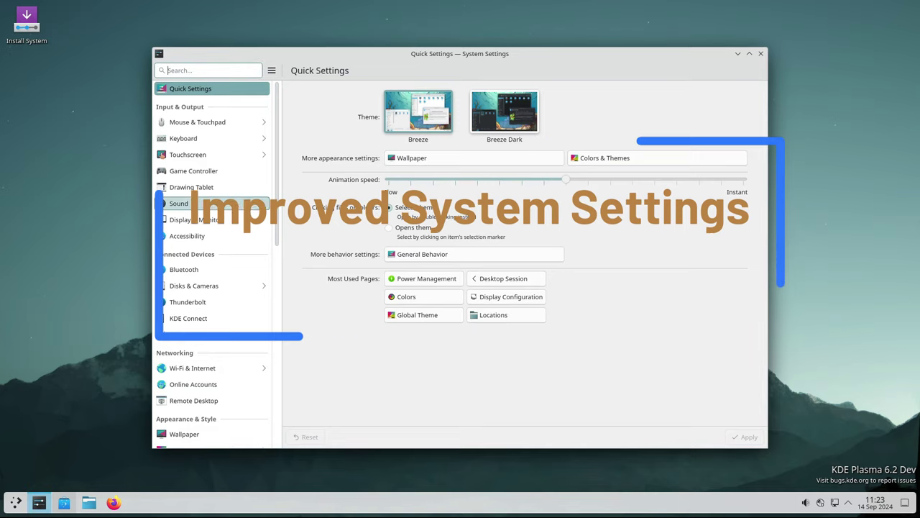
click(209, 122)
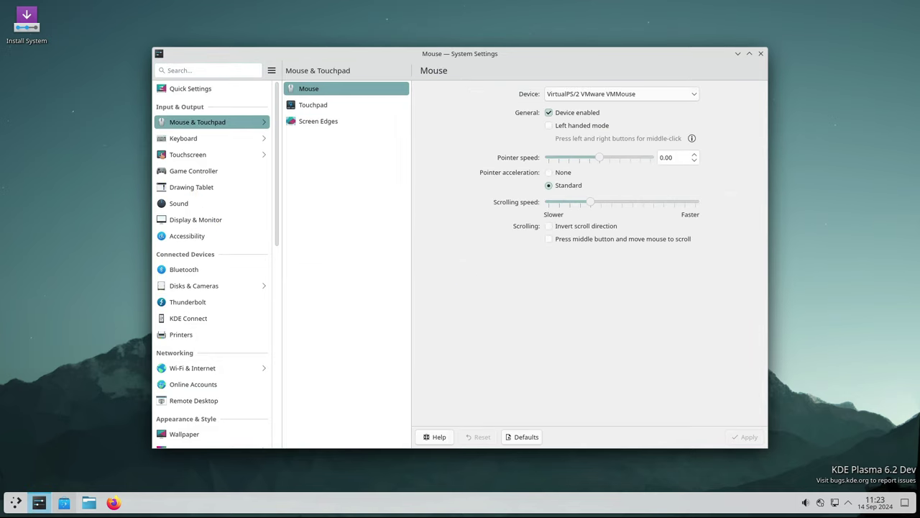
click(209, 138)
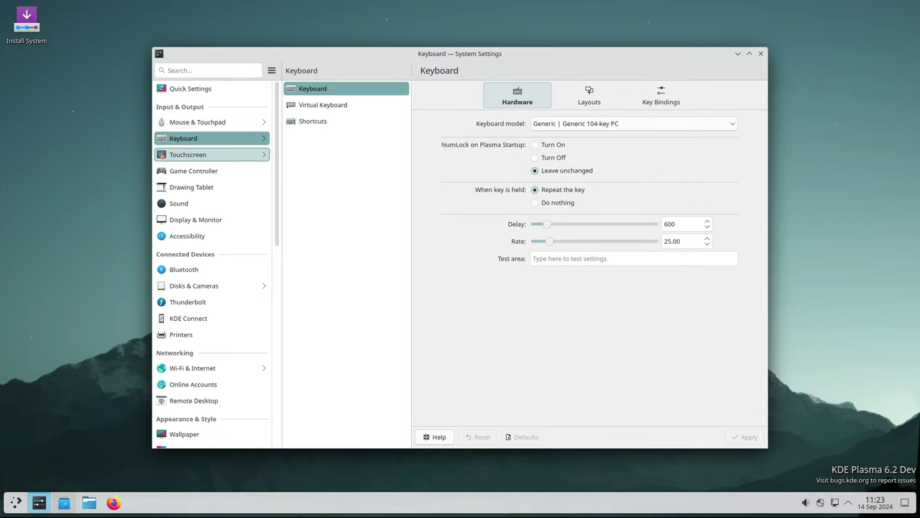
click(209, 155)
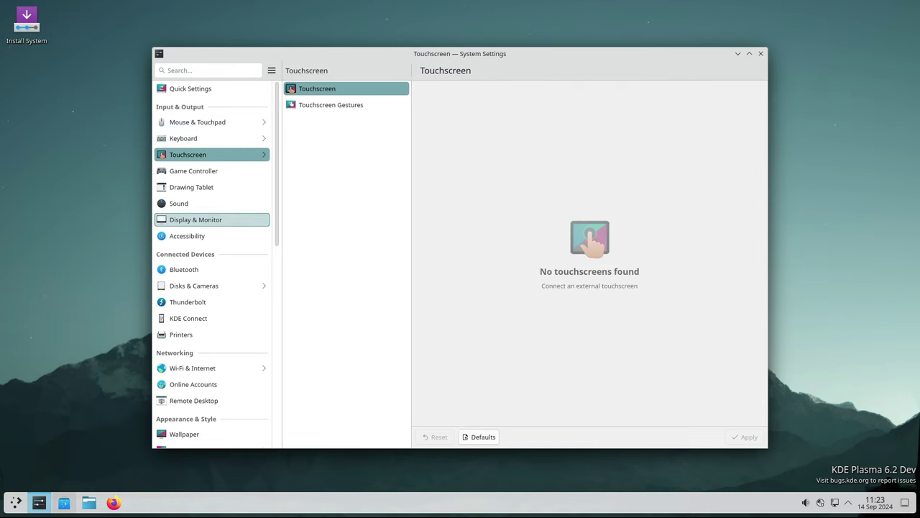
Examine the Display & Monitor configuration and the Thunderbolt page
click(196, 220)
scroll(195, 248, down, 2)
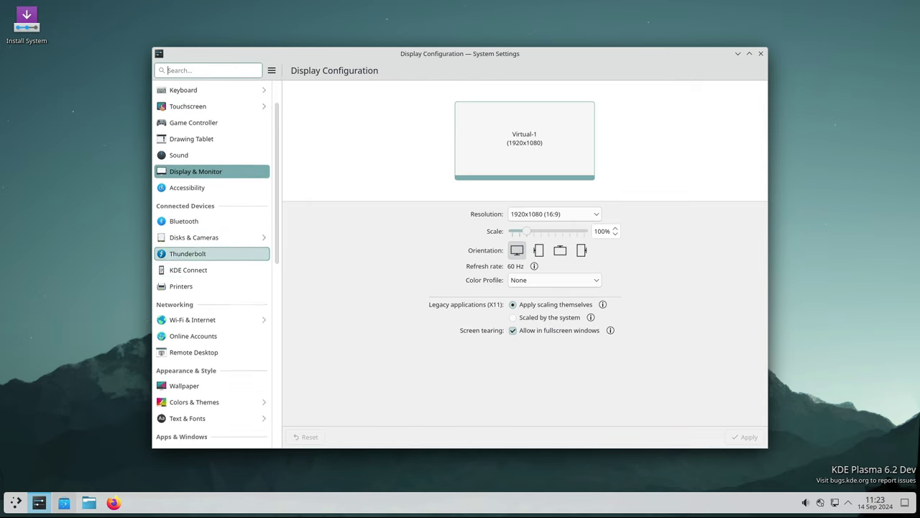
click(195, 245)
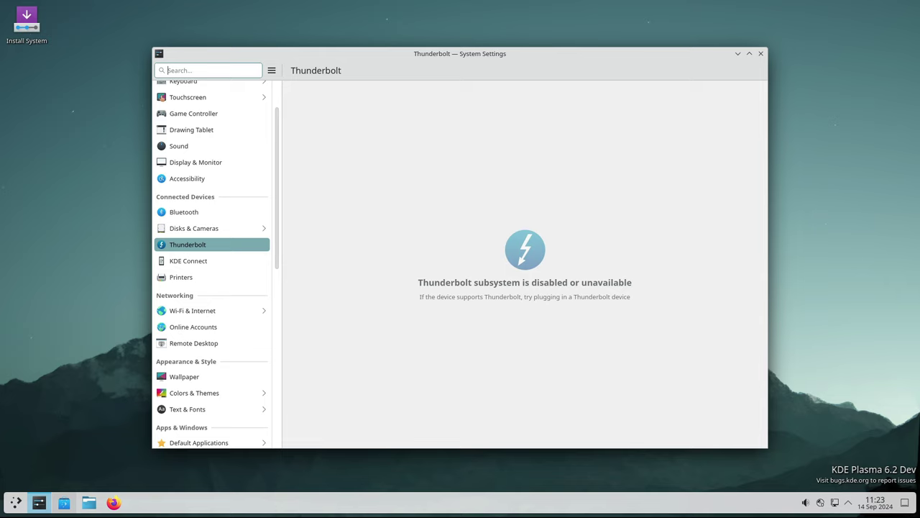
Open the Colors page under Colors & Themes and choose red, then yellow as the custom accent color
scroll(208, 345, down, 1)
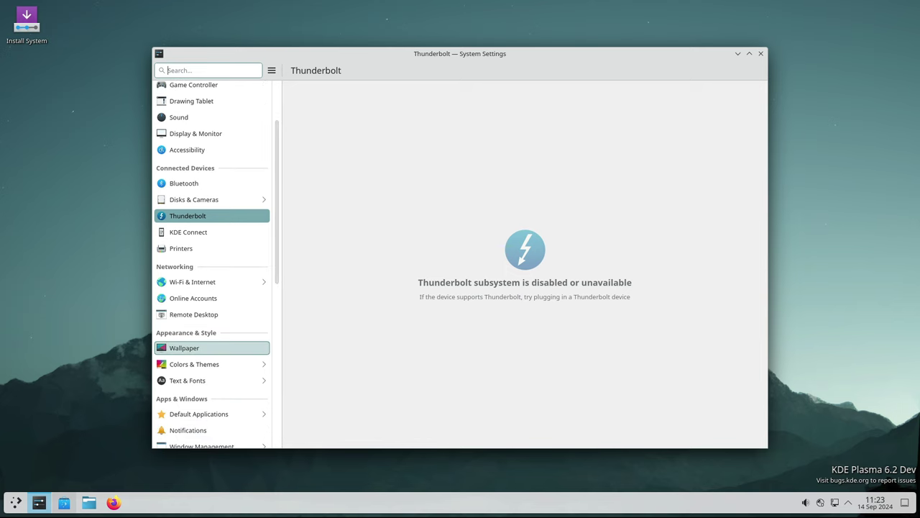
click(209, 364)
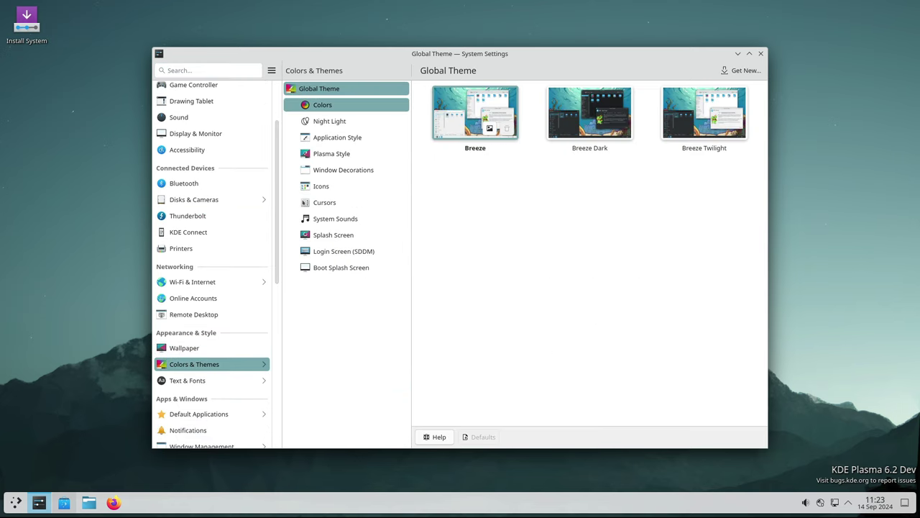
click(338, 104)
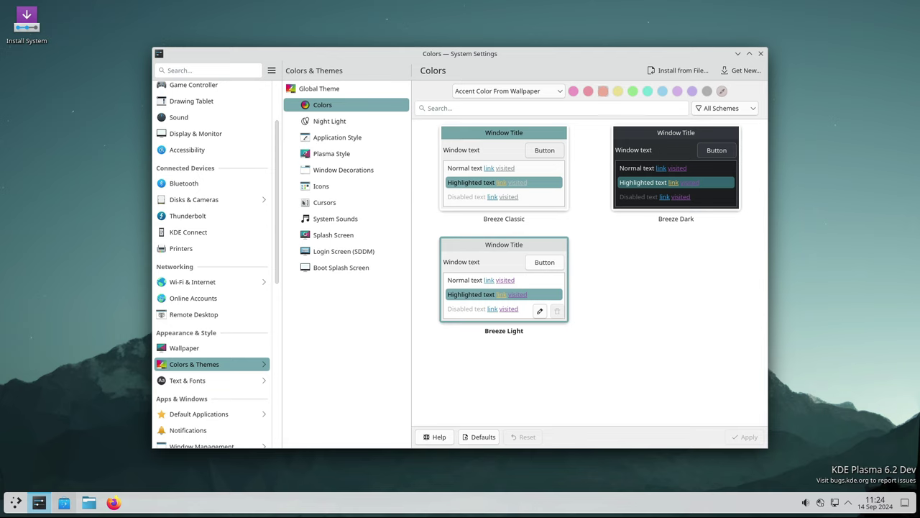
click(588, 91)
click(619, 91)
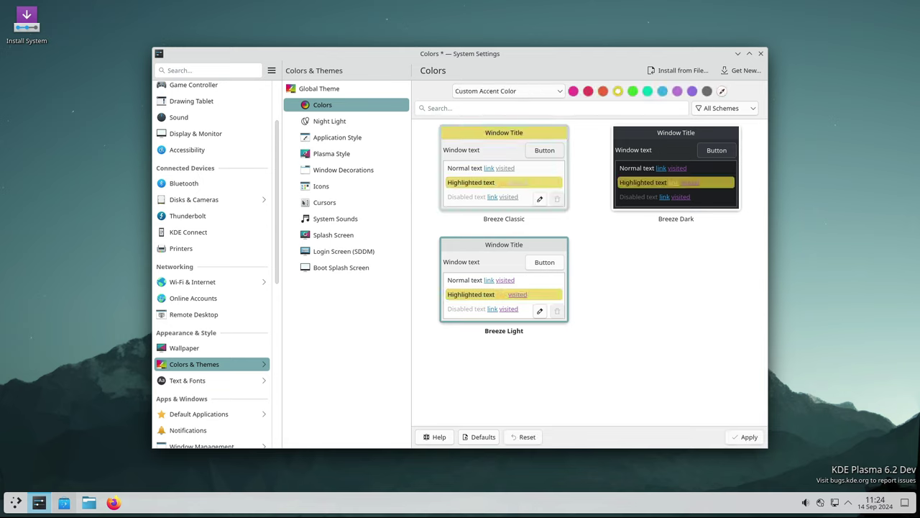
Open the Home folder in Dolphin, shrink its window to uncover the Colors page, and select the red accent color
click(88, 502)
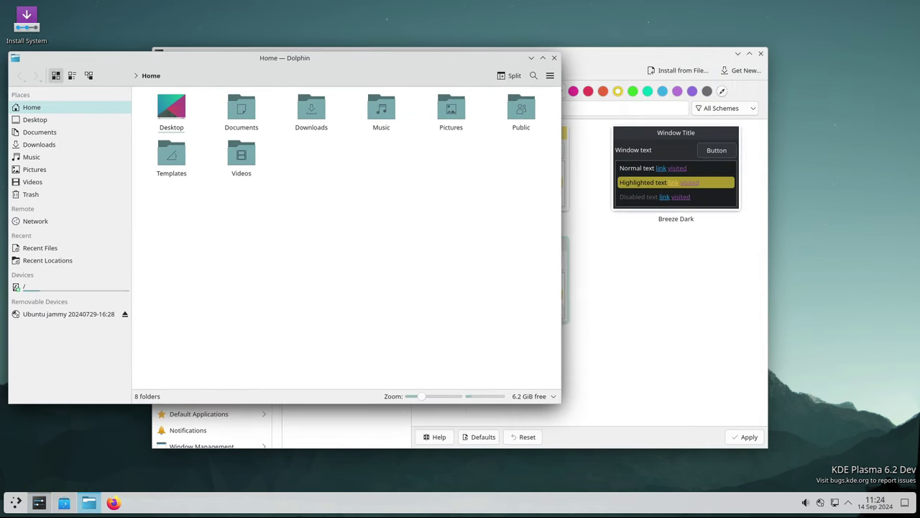
drag(561, 403, 357, 323)
click(588, 90)
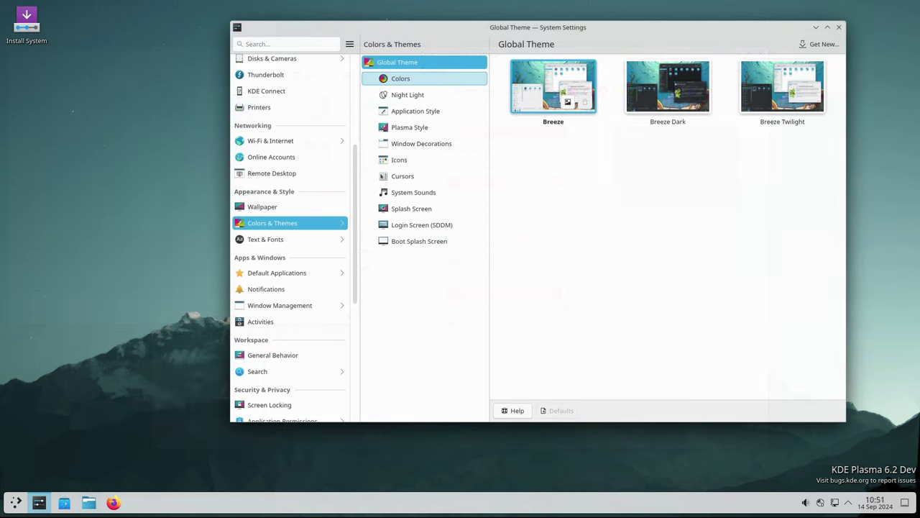
On the Colors page, preview teal, green, yellow, red and pink accent colors, and open the accent color source options
click(400, 78)
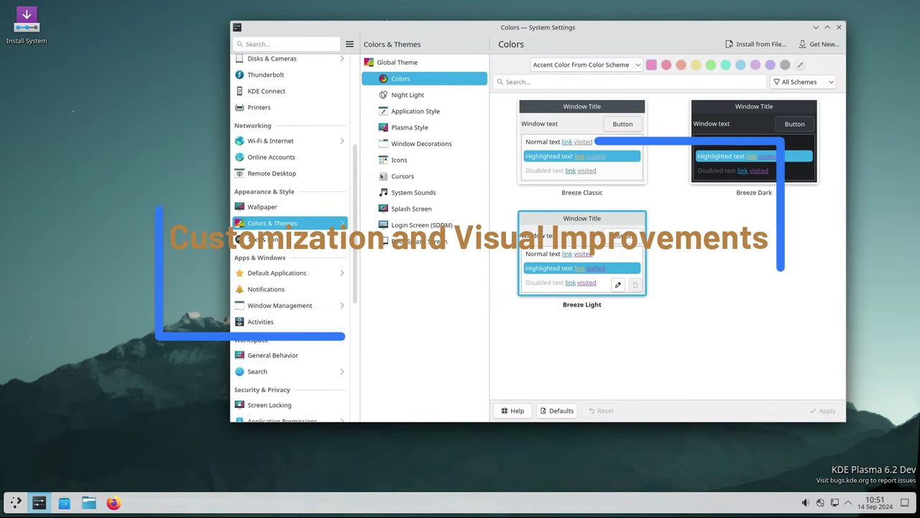
click(726, 65)
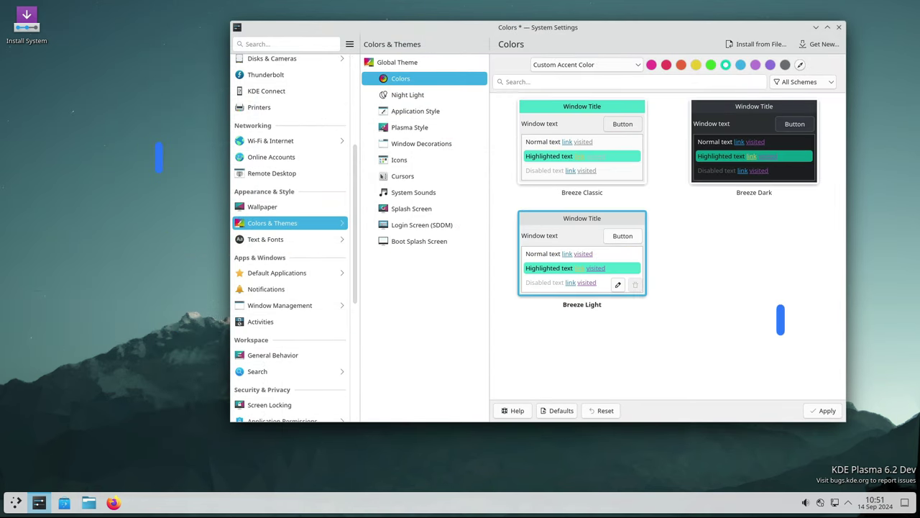
click(711, 65)
click(696, 64)
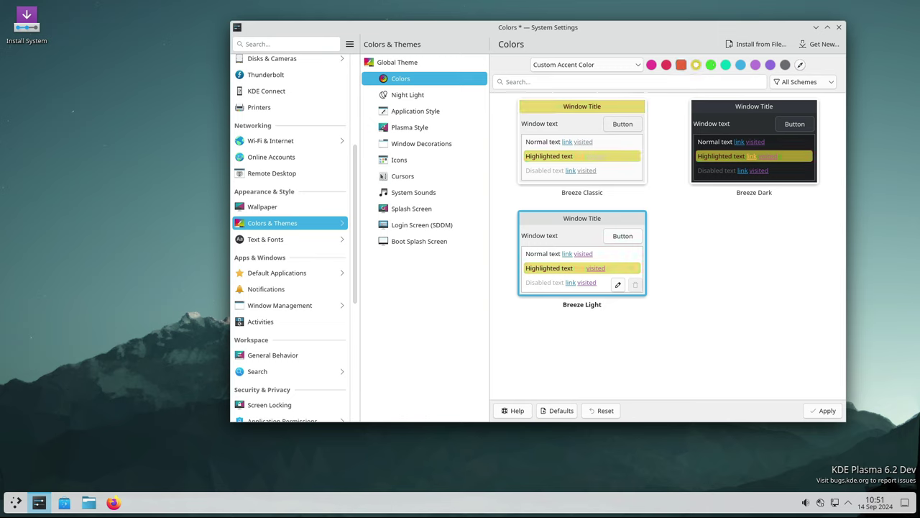
click(666, 64)
click(651, 64)
click(586, 64)
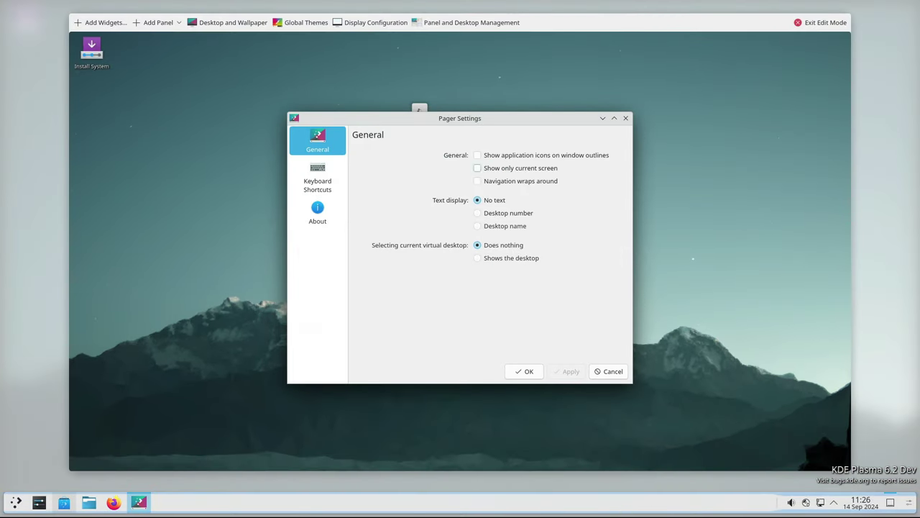
Enable showing application icons on window outlines in the Pager settings
click(478, 156)
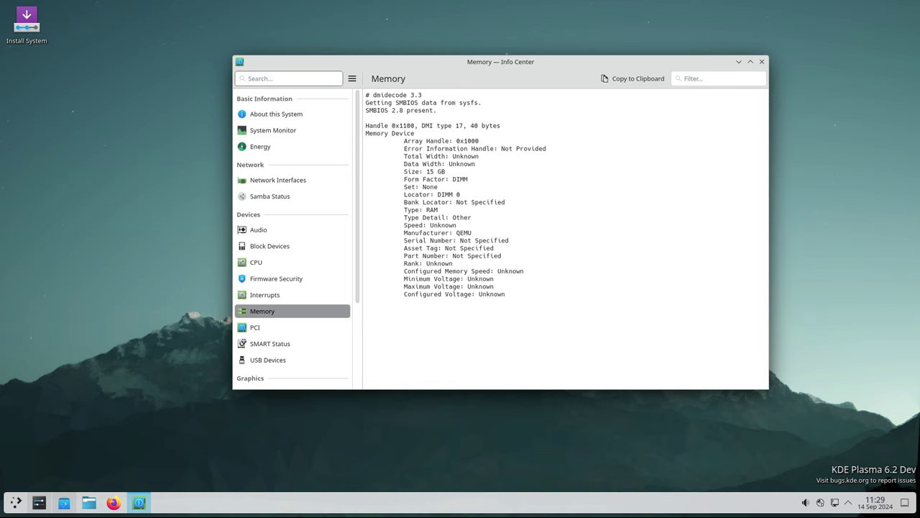
In Info Center, examine the PCI device information and return to the Memory information
click(273, 327)
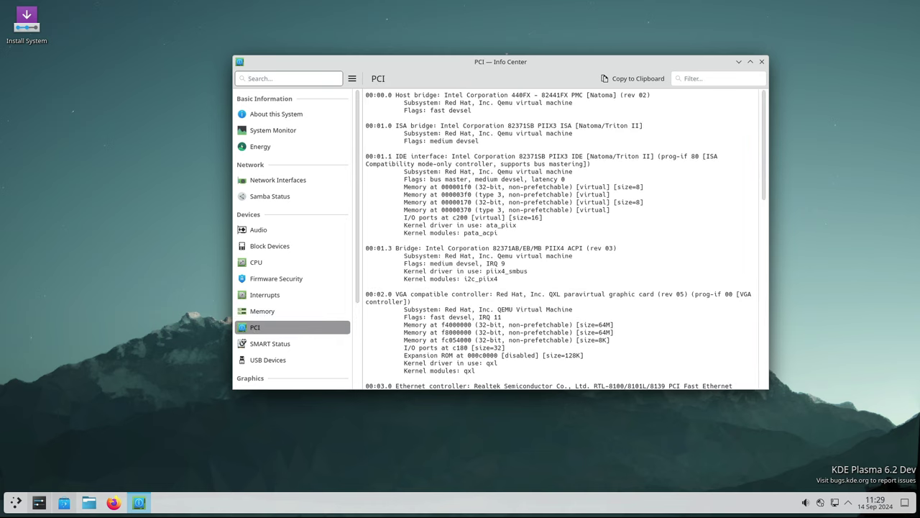
click(266, 310)
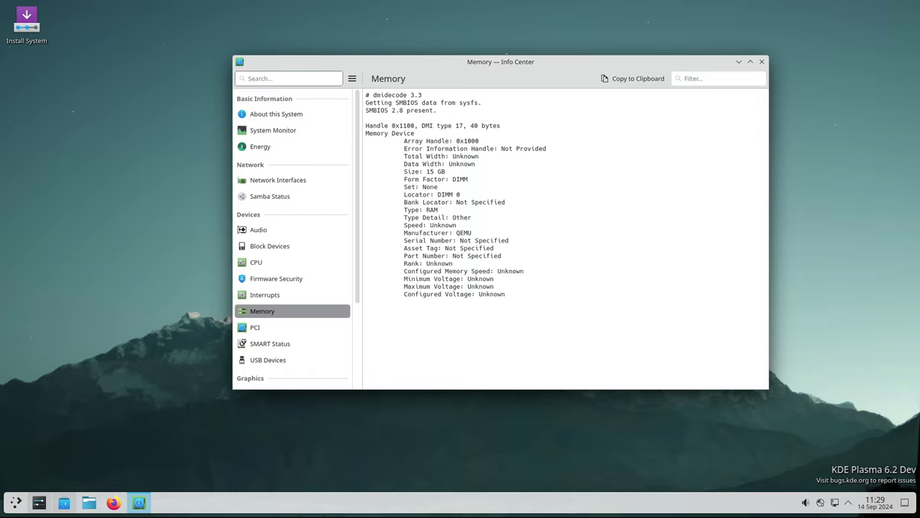
drag(431, 62, 449, 56)
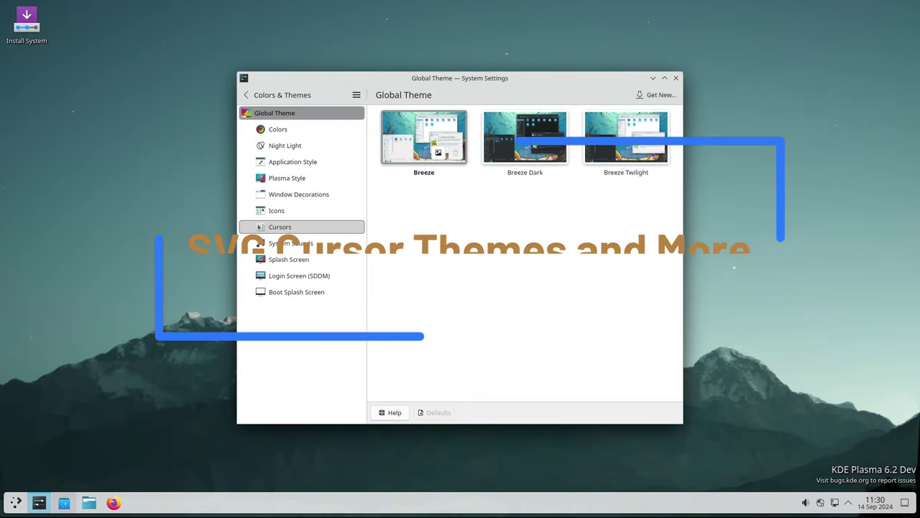
Open the Cursors page in System Settings and set the cursor size to 48
click(279, 227)
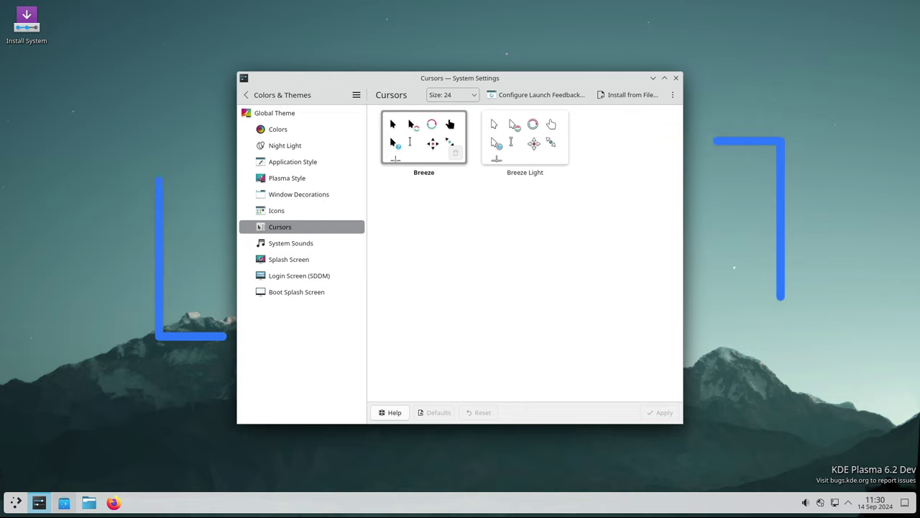
click(453, 95)
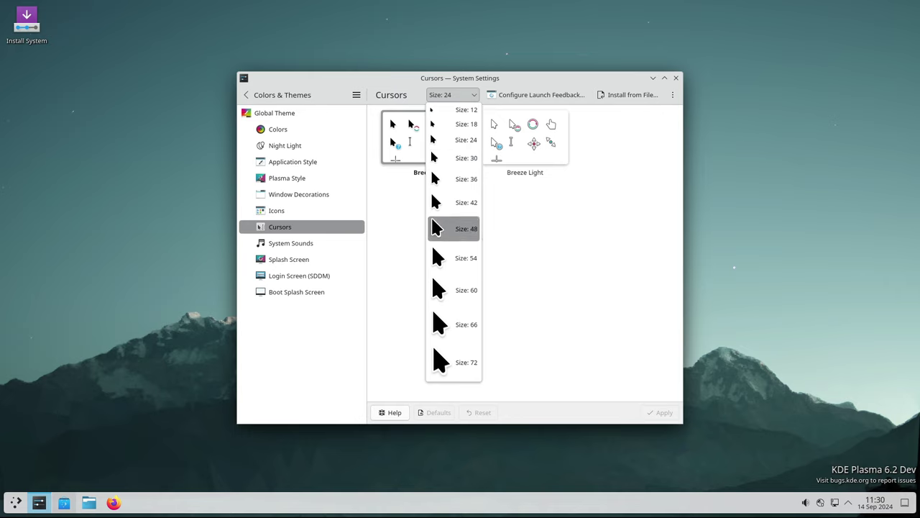
click(453, 229)
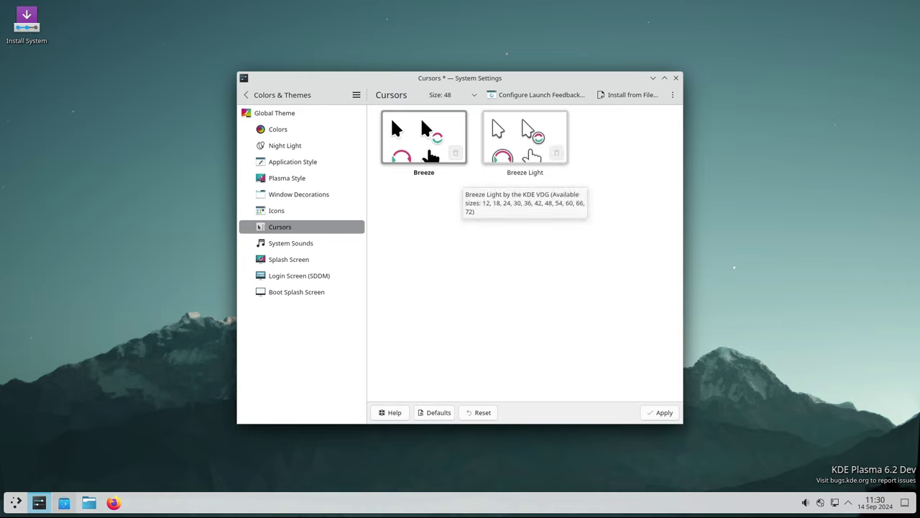
Set the cursor size to 60 on the Cursors page and apply the change
click(451, 94)
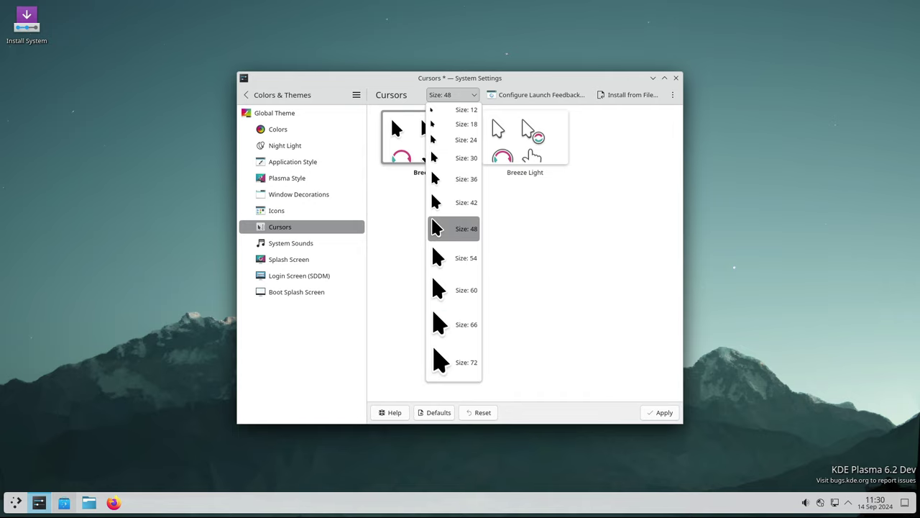
click(453, 290)
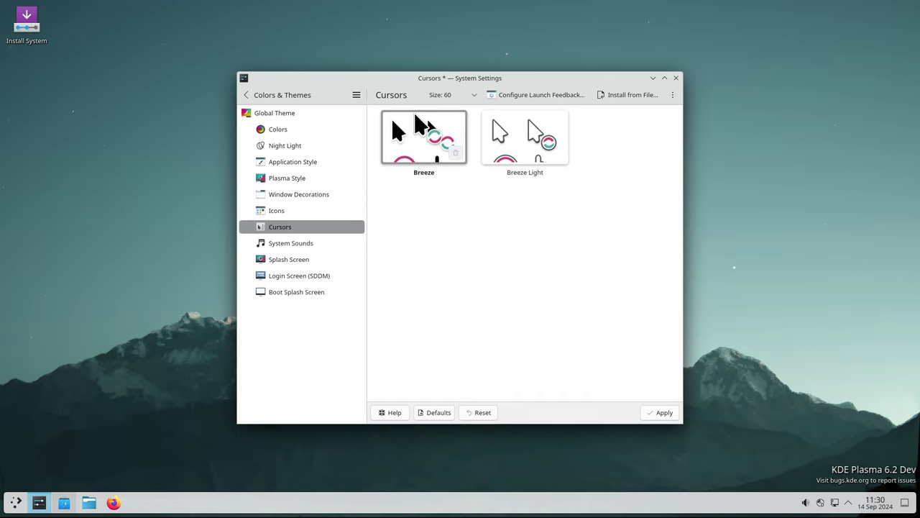
click(660, 412)
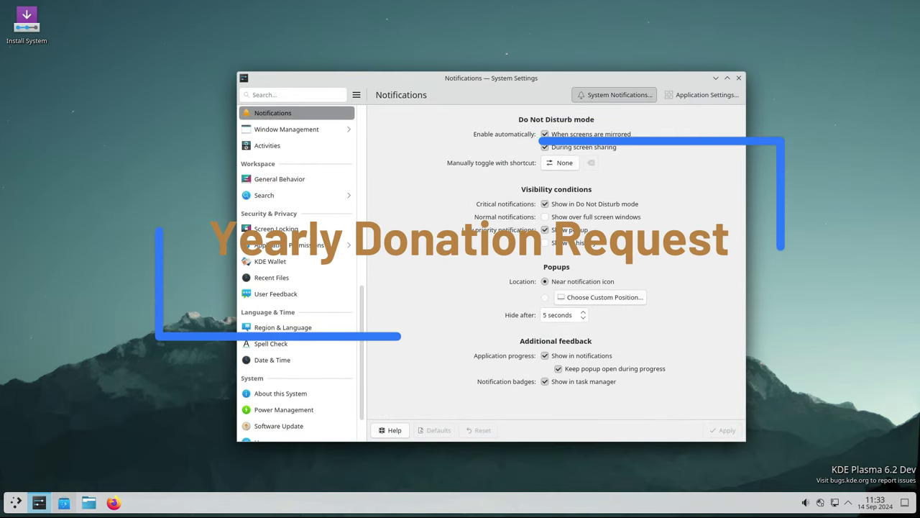
On the Notifications page, examine the list of configurable Plasma Workspace events in the system notifications and return
click(614, 95)
key(Down)
key(Down)
key(Down)
key(Down)
key(Down)
key(Down)
key(Down)
key(Down)
key(Down)
key(Down)
key(Down)
key(Down)
key(Down)
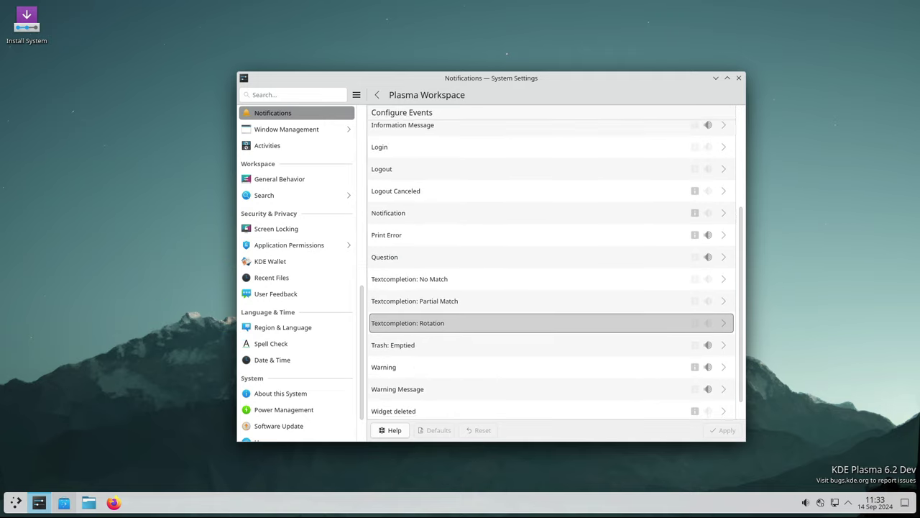
key(Down)
key(Down)
key(Down)
key(Down)
key(Down)
key(Down)
key(Down)
key(Up)
key(Up)
key(Up)
key(Up)
key(Up)
key(Up)
key(Up)
key(Up)
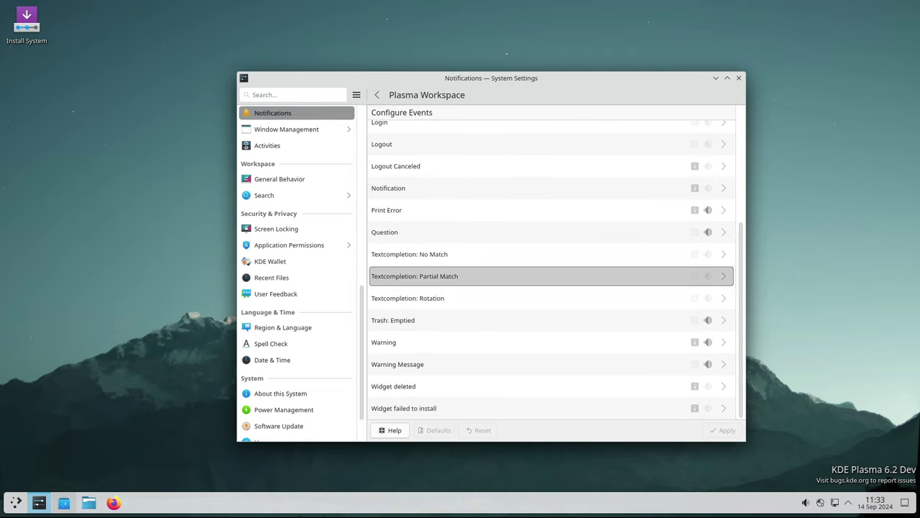
key(Up)
key(Up)
key(Up)
key(Up)
key(Up)
key(Up)
key(Up)
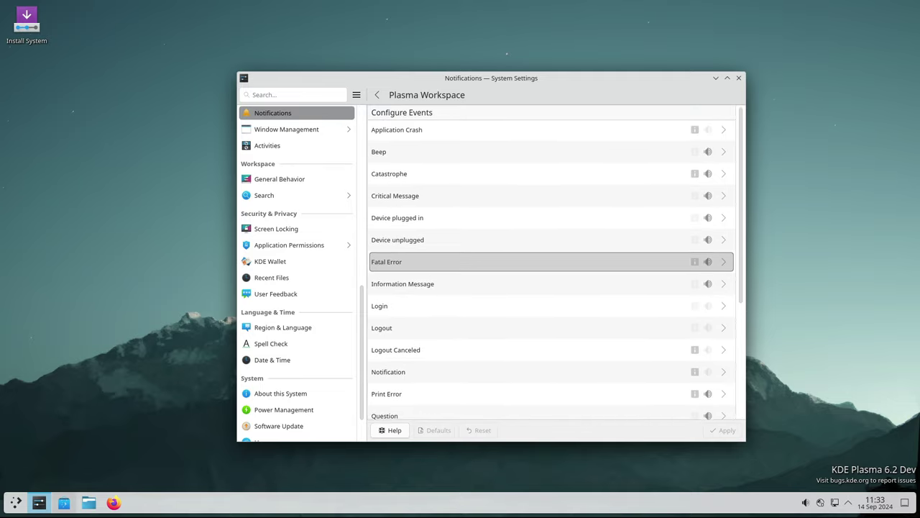
key(Up)
key(Up)
key(Up)
key(Up)
key(Up)
click(377, 95)
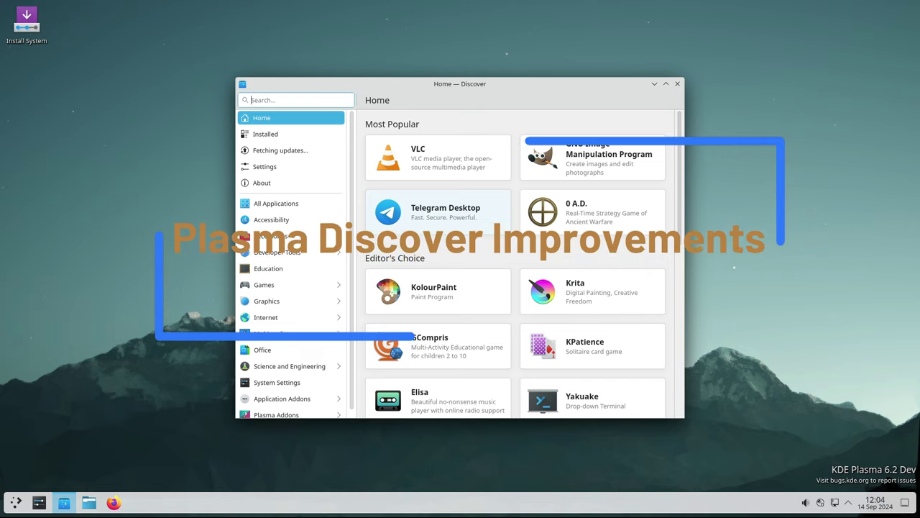
Reposition the Discover window higher on the desktop and open its About page
drag(446, 84, 439, 34)
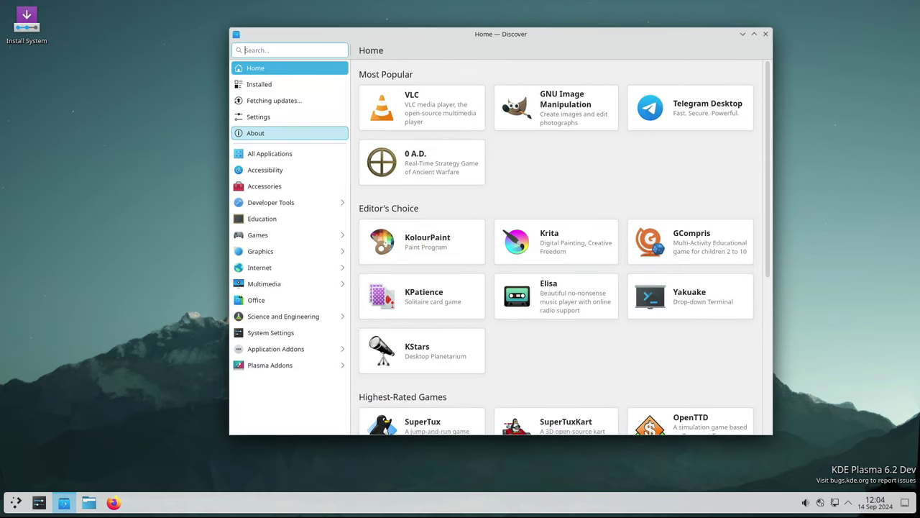
click(289, 133)
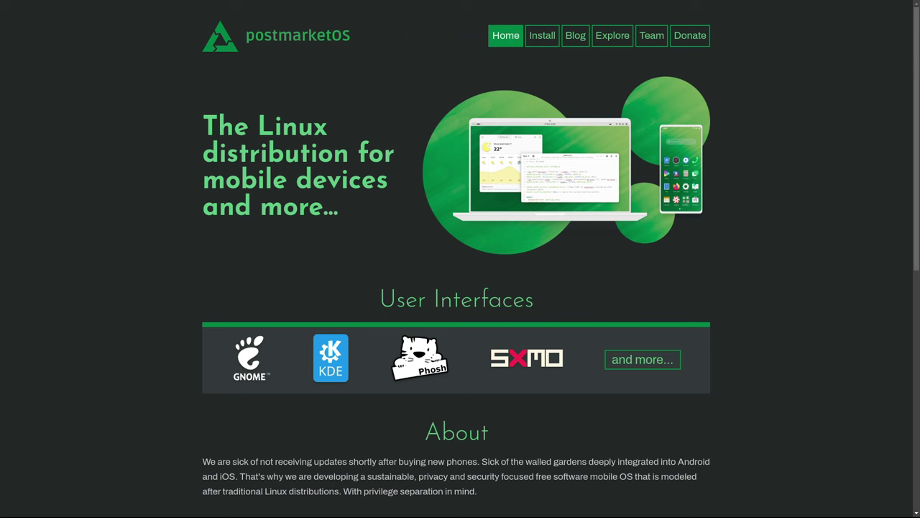
On the postmarketOS home page, highlight the heading "The Linux distribution for mobile devices and more..." and examine the content below
drag(203, 128, 339, 209)
scroll(460, 287, down, 1)
scroll(460, 288, down, 2)
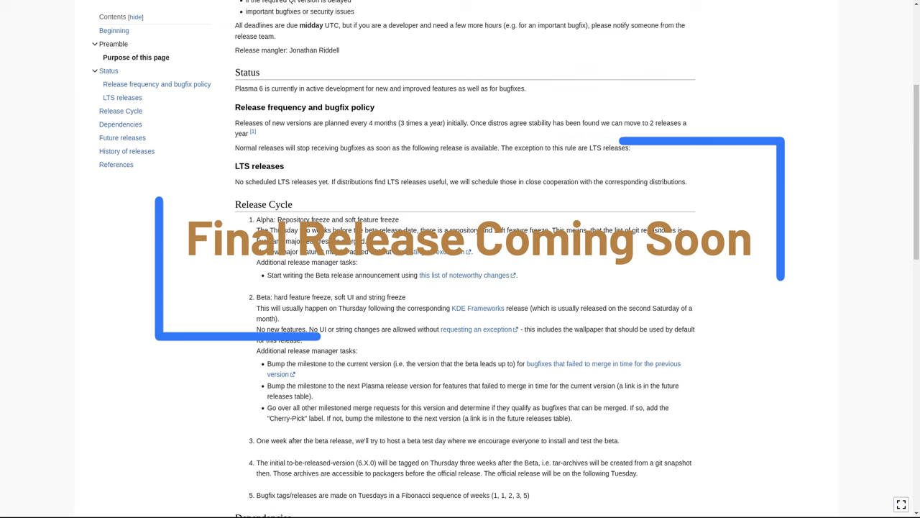
On the Plasma 6 schedule wiki page, examine the status, release cycle, dependencies, future releases and release history sections
drag(235, 88, 701, 196)
drag(245, 0, 530, 495)
click(532, 495)
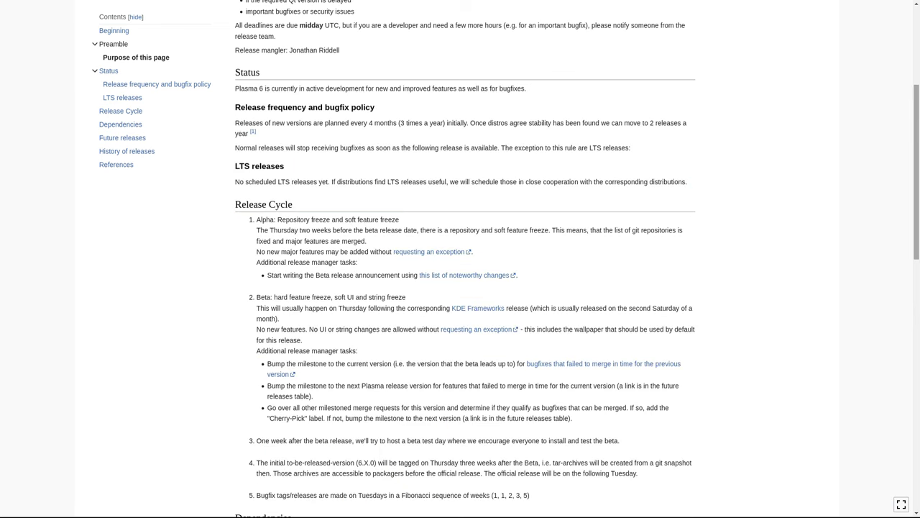
scroll(460, 288, down, 3)
scroll(460, 287, down, 4)
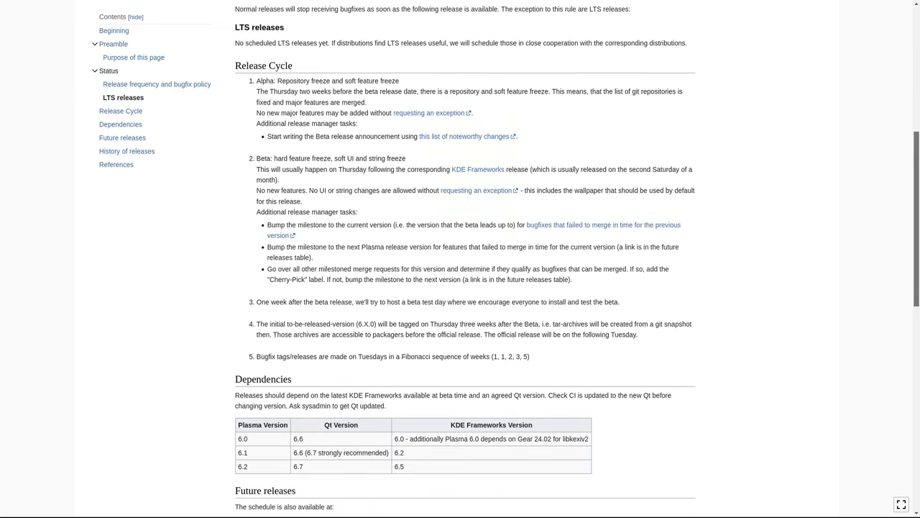
scroll(460, 288, down, 6)
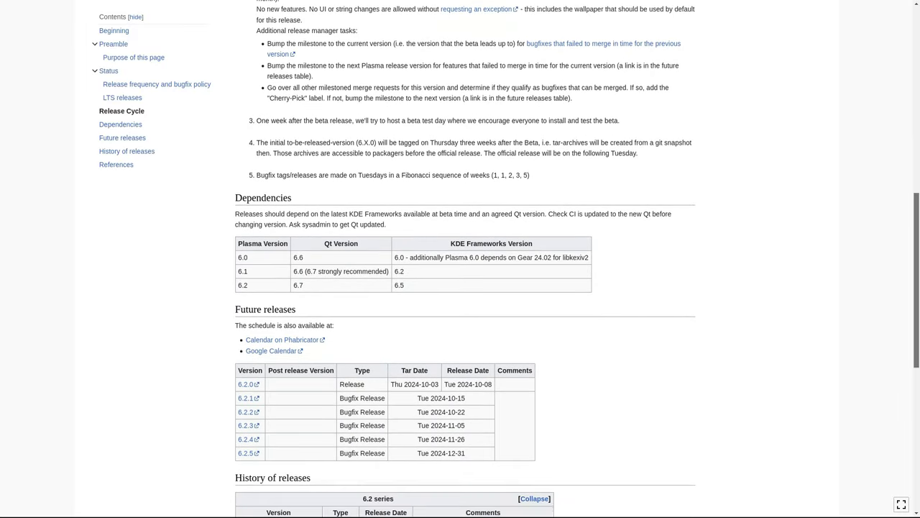
scroll(460, 287, down, 5)
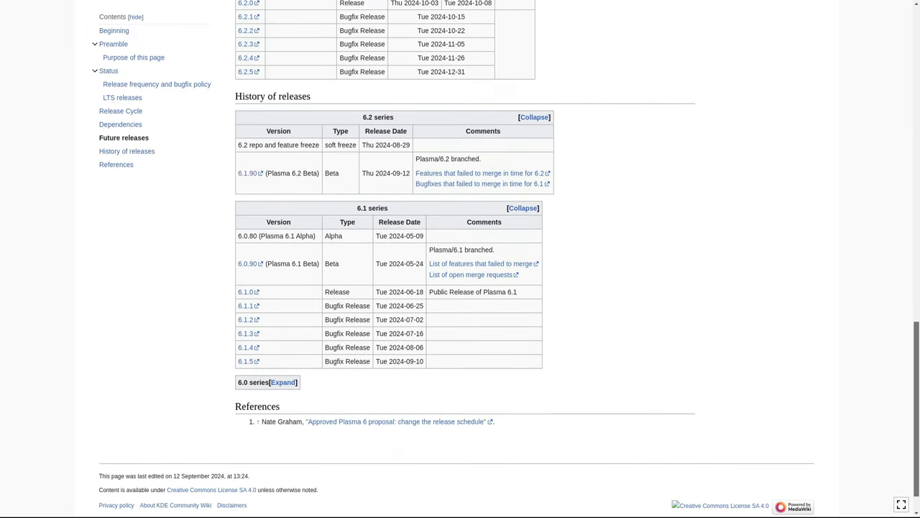
scroll(460, 287, up, 1)
scroll(460, 287, up, 18)
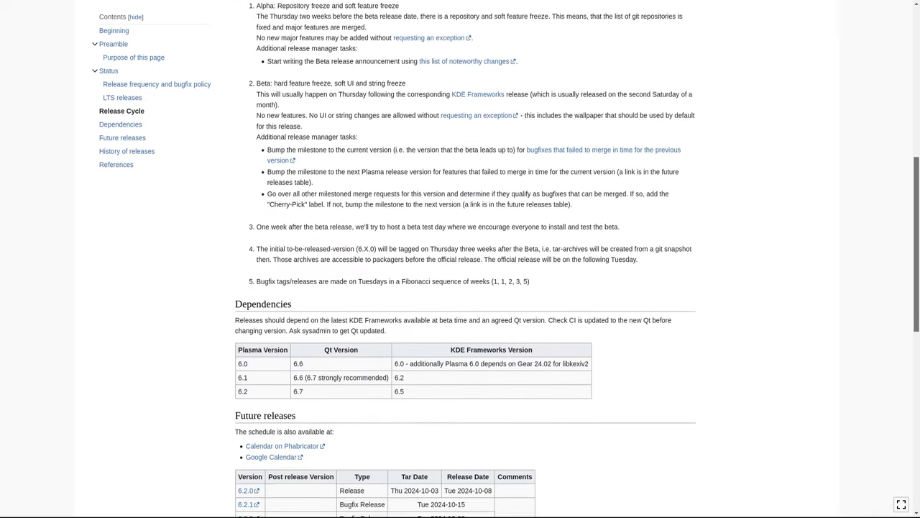
scroll(460, 287, down, 3)
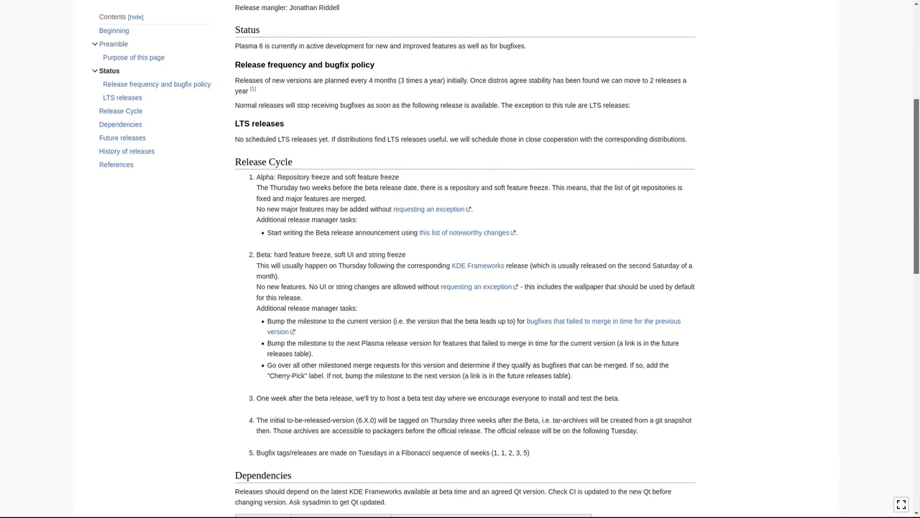
scroll(460, 288, up, 4)
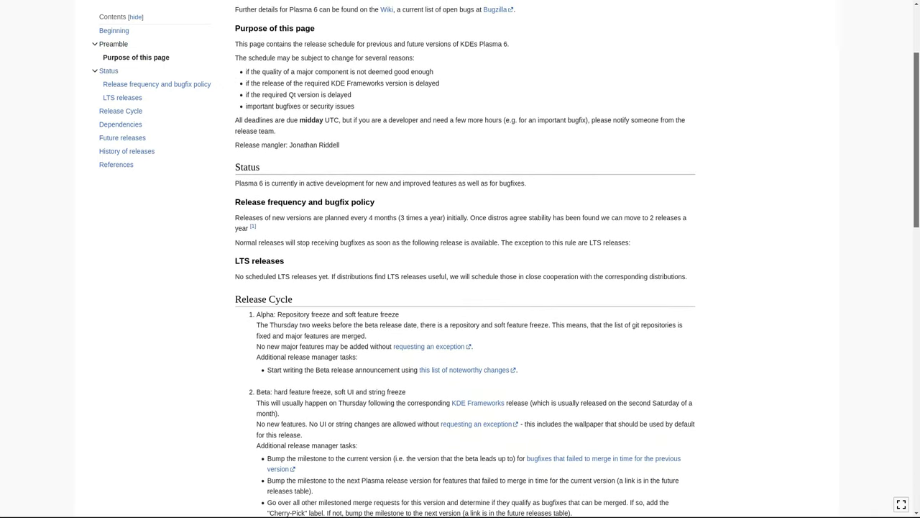
scroll(460, 287, down, 4)
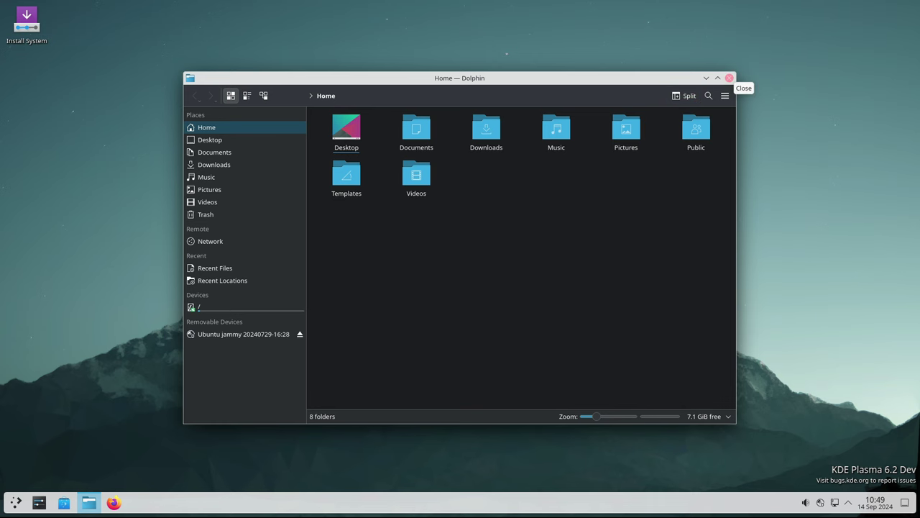
Switch from the Dolphin file manager to Discover and widen the Discover window
click(726, 77)
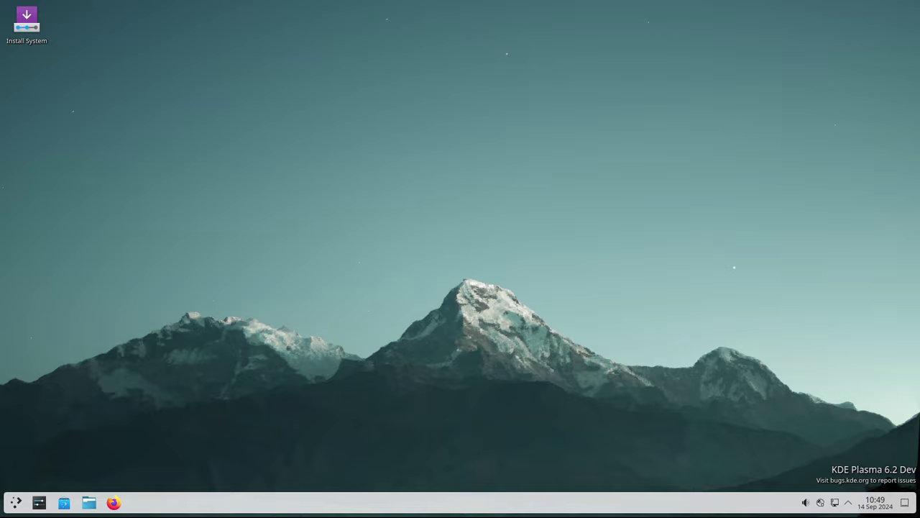
click(64, 503)
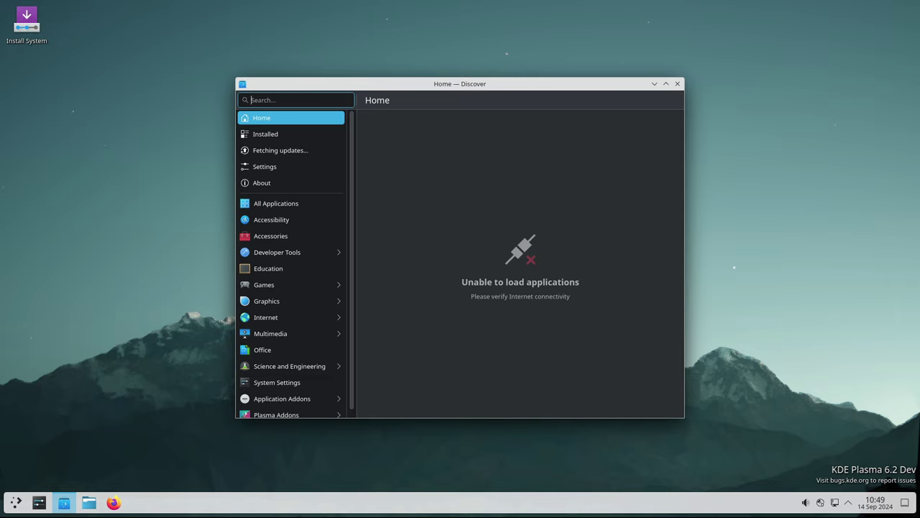
drag(684, 418, 778, 410)
View Discover's Installed, All Applications, Updates and Home pages, and close Discover
click(291, 134)
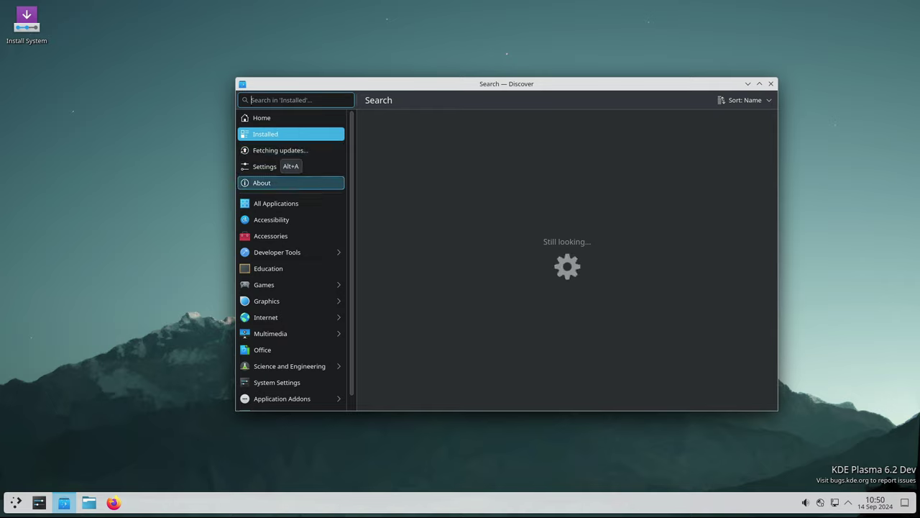
click(291, 204)
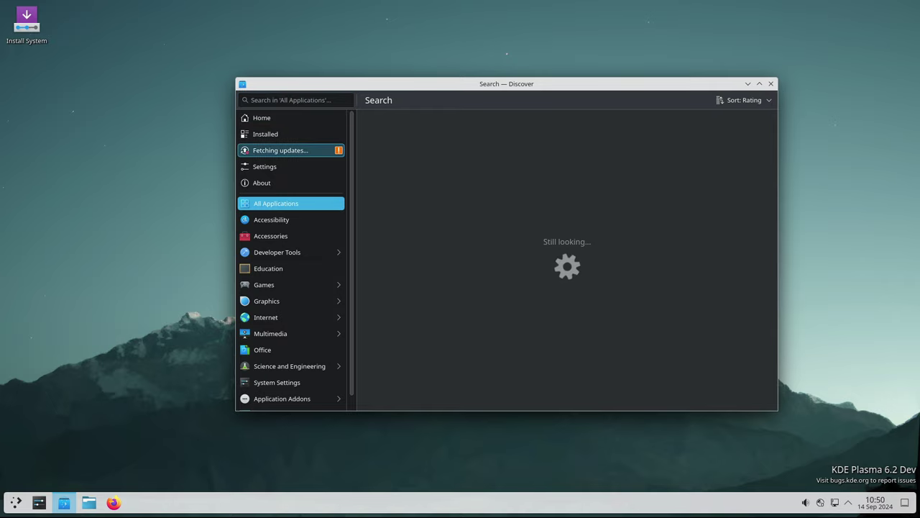
click(291, 150)
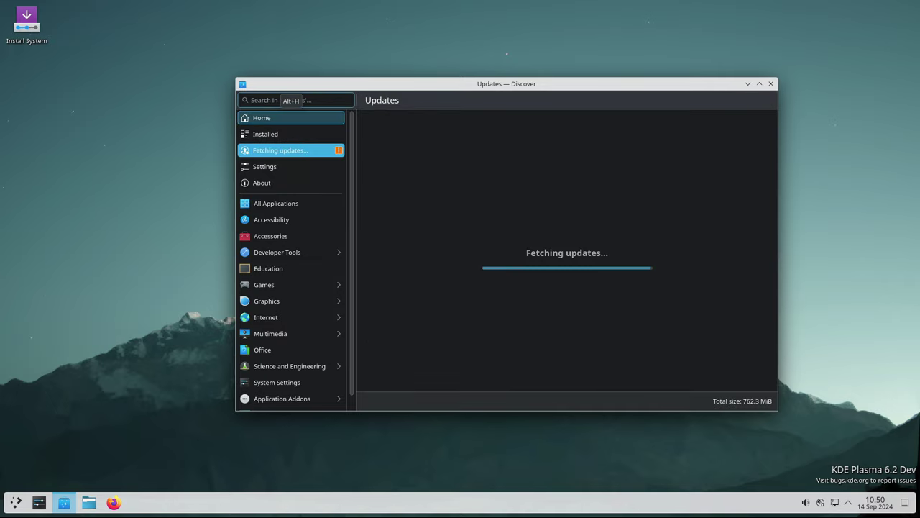
key(alt+h)
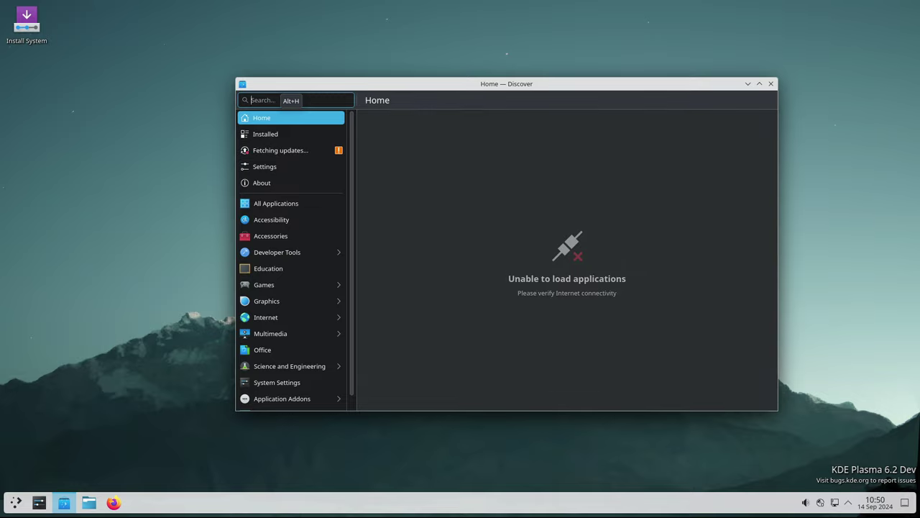
click(771, 84)
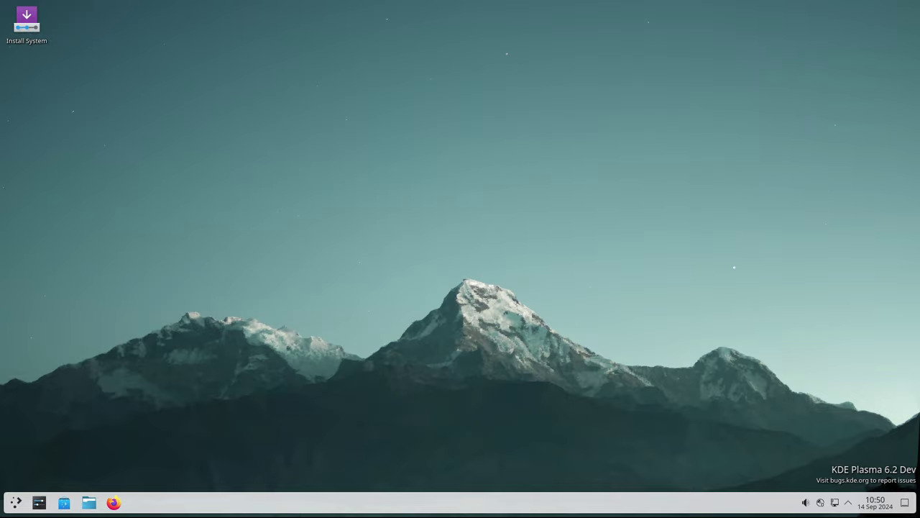
View the home folder in Dolphin, and apply the Breeze Twilight global theme's appearance settings in System Settings
key(super+e)
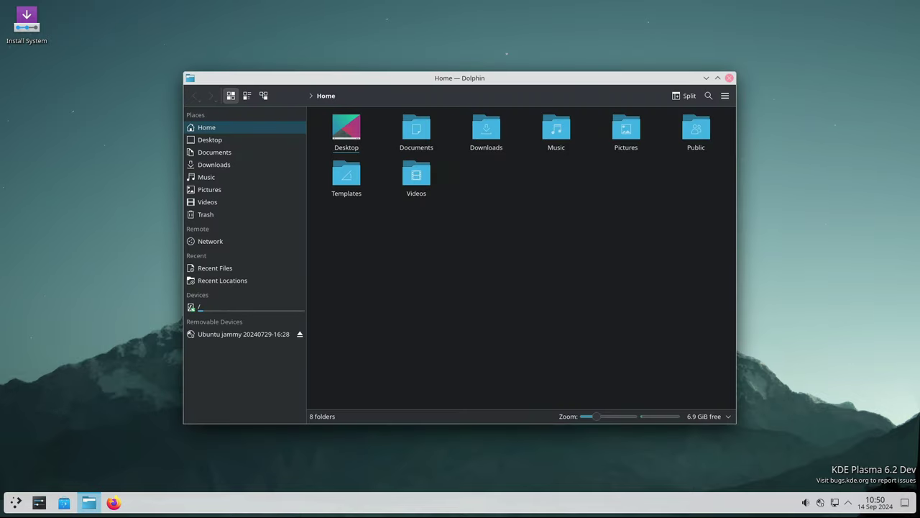
key(ctrl+q)
click(39, 502)
scroll(298, 317, down, 5)
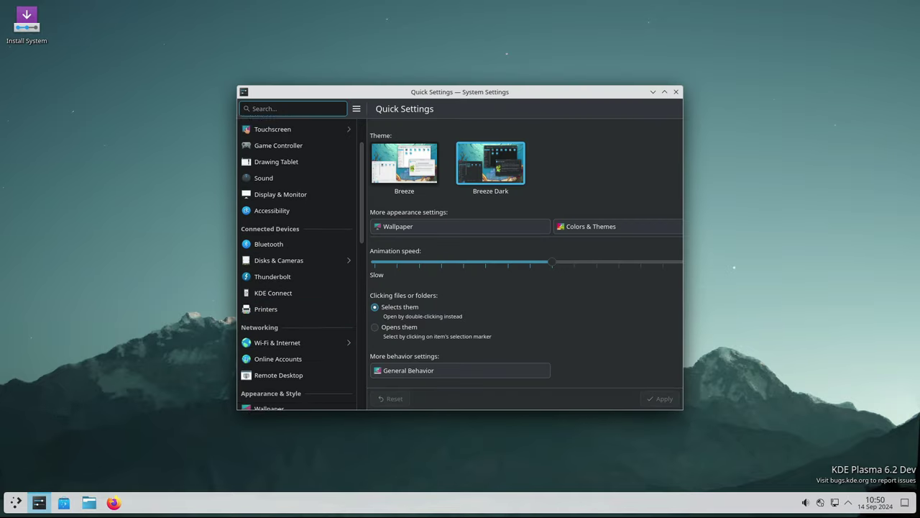
click(279, 288)
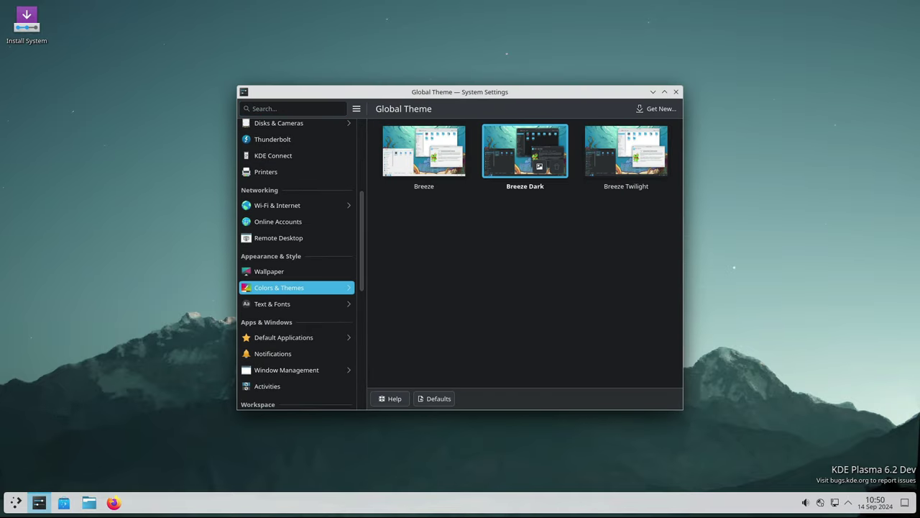
click(626, 151)
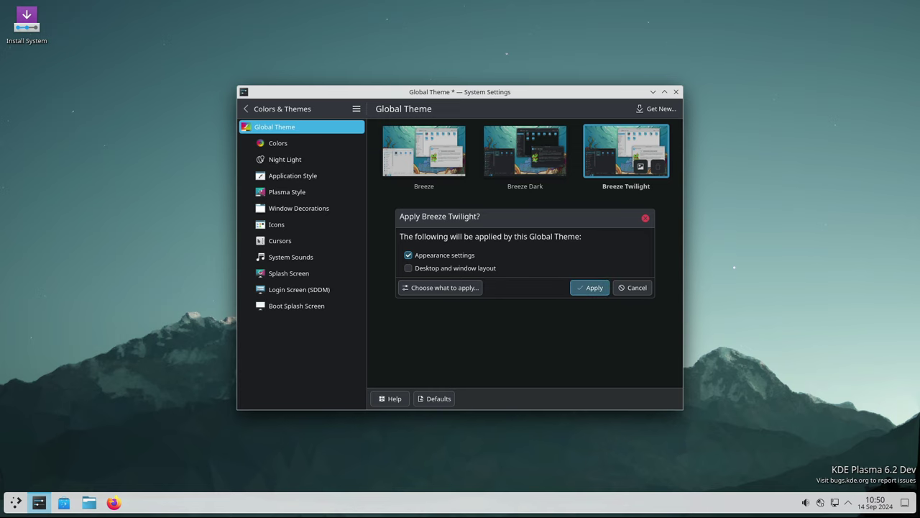
click(590, 297)
click(676, 92)
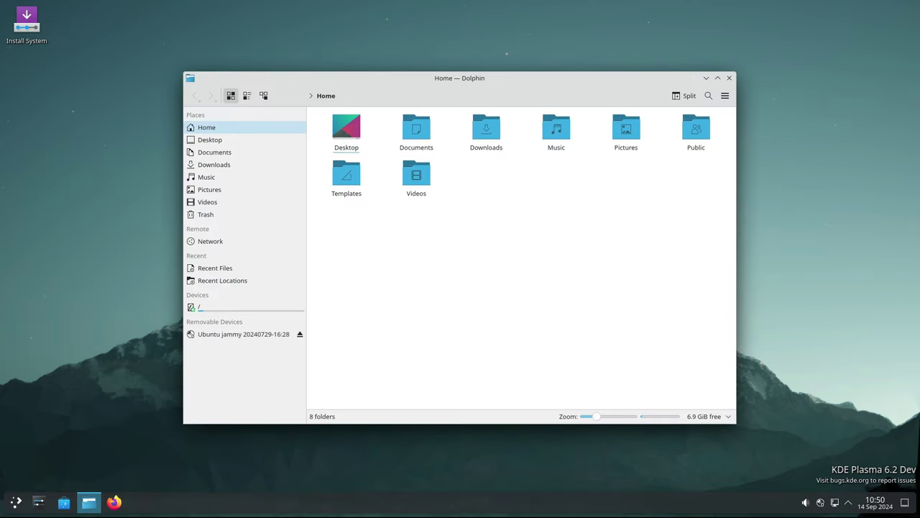
Close Dolphin, apply the Breeze global theme's appearance settings in System Settings, and close the settings window
click(729, 77)
click(39, 502)
scroll(297, 296, down, 5)
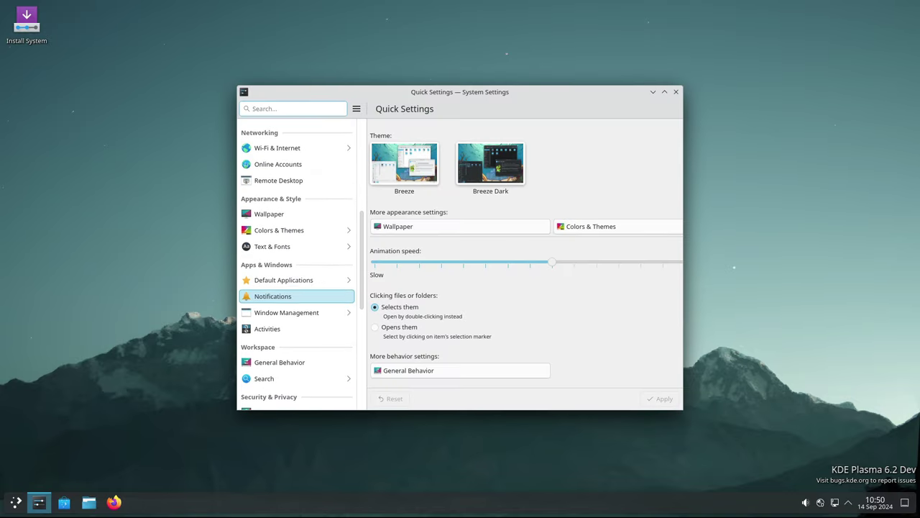
click(297, 214)
click(297, 230)
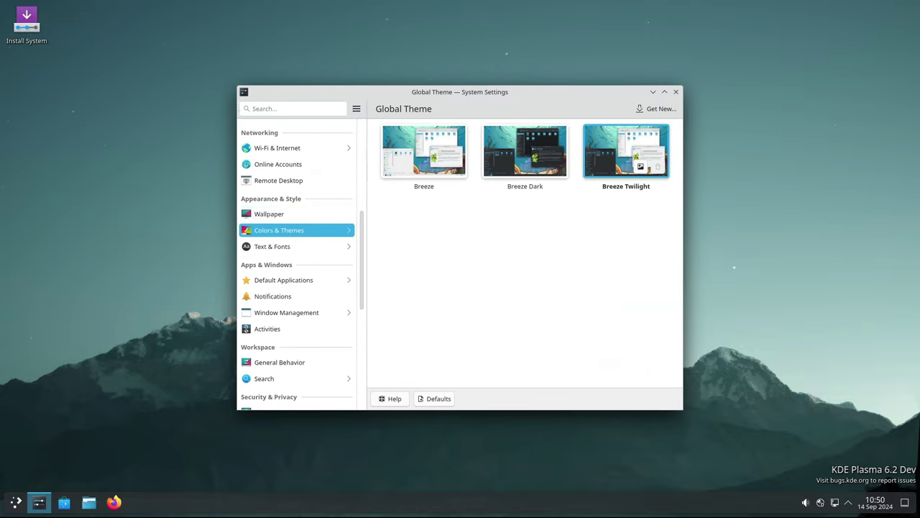
click(423, 151)
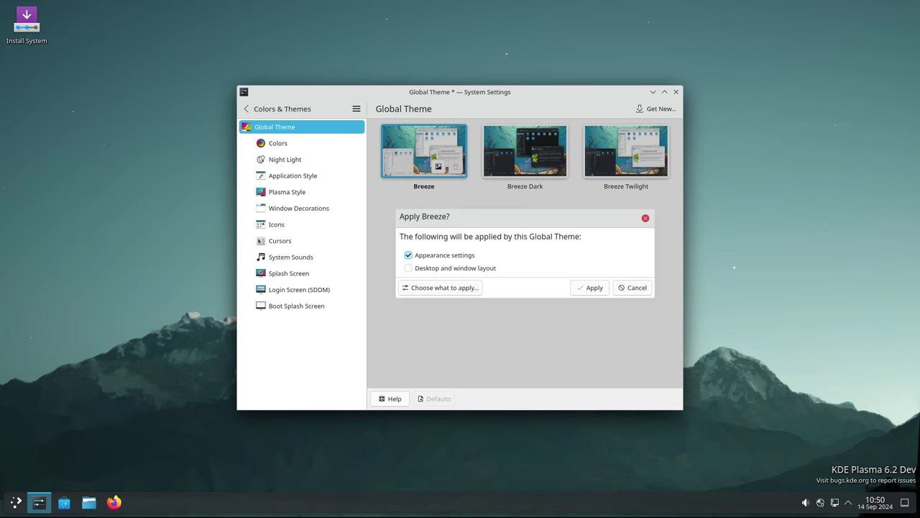
click(589, 287)
click(676, 91)
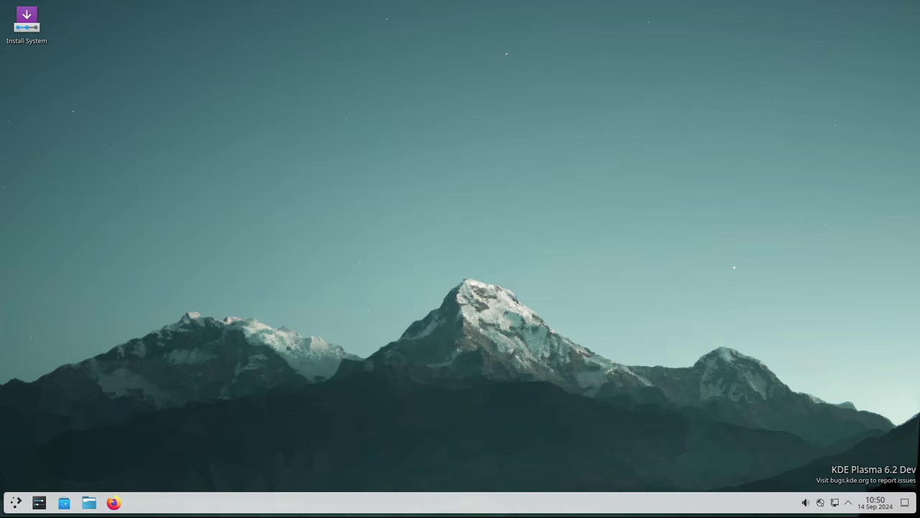